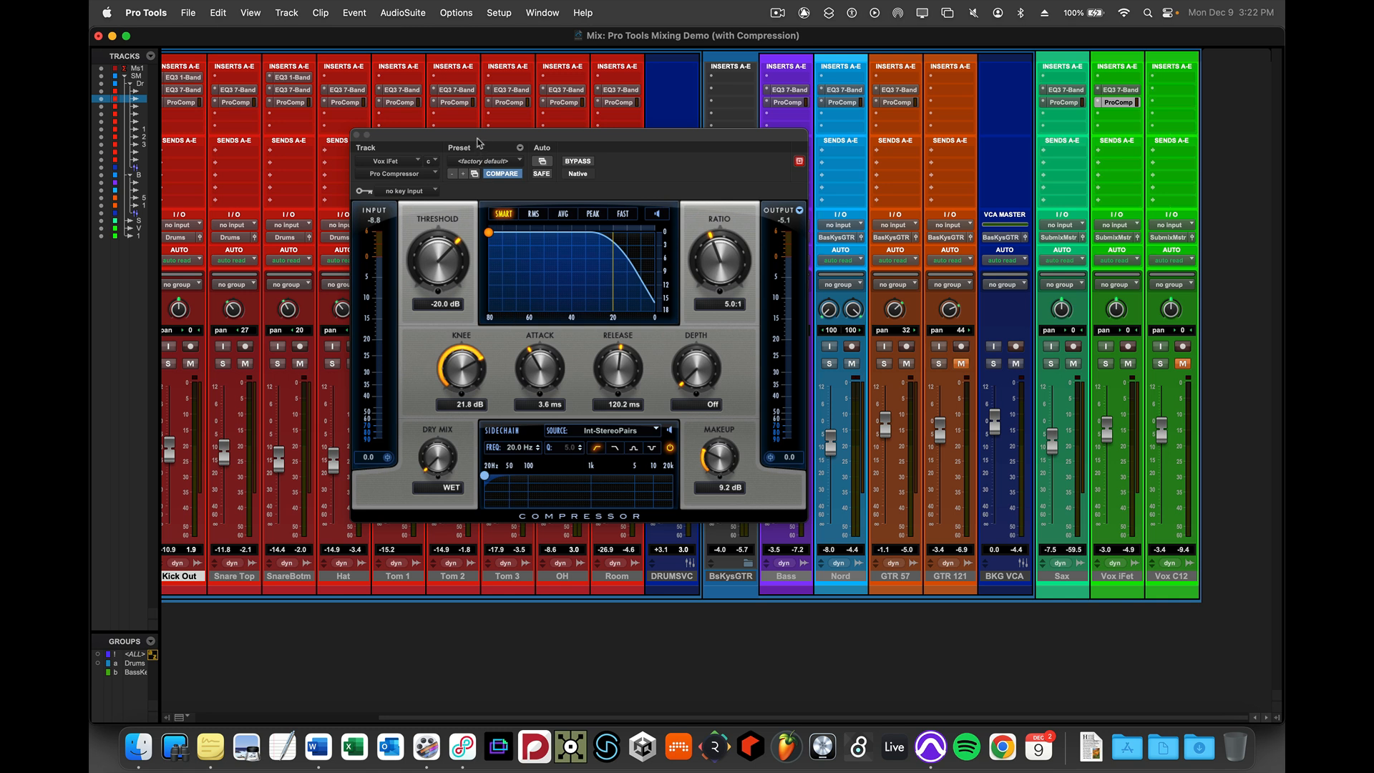
# - Close the Vox iFet compressor window, and bypass and re-enable the Pro Compressor insert row across all tracks
pyautogui.click(357, 135)
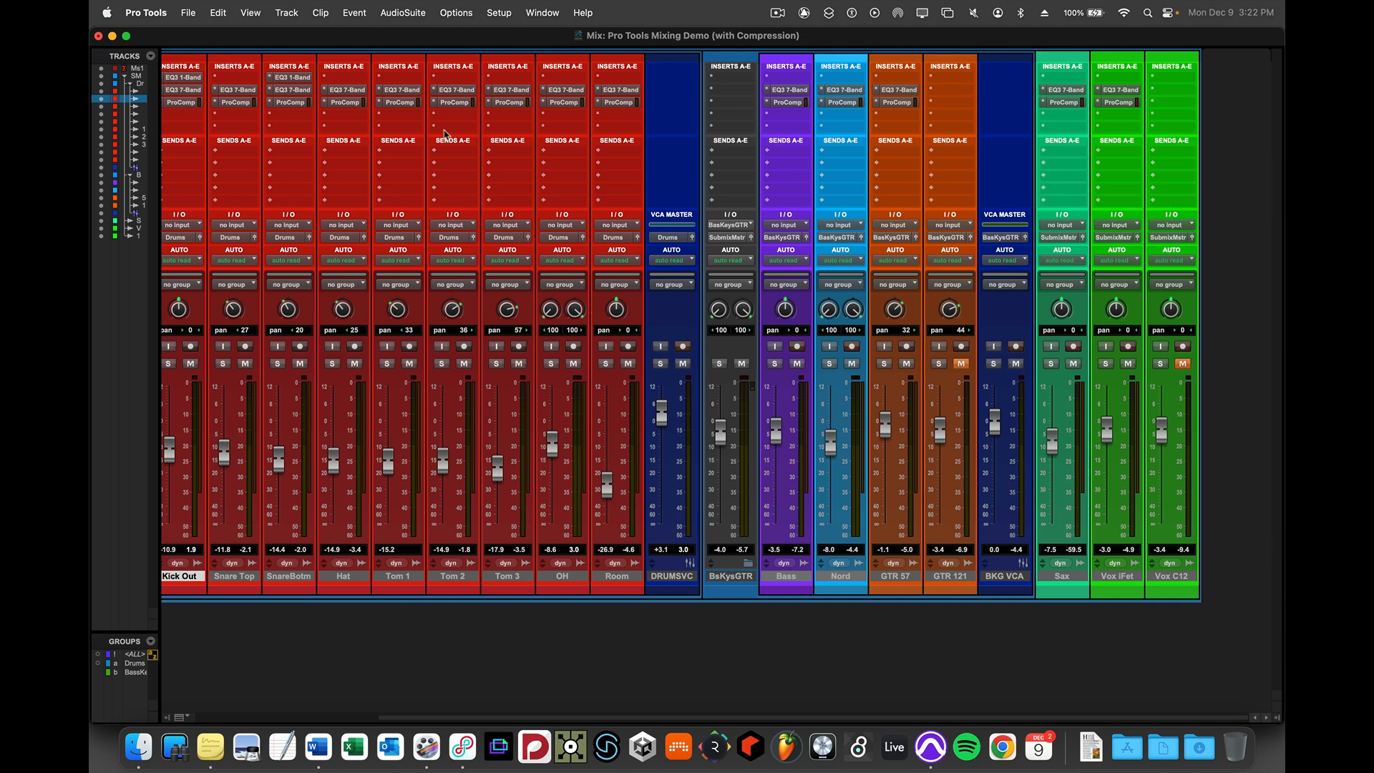
pyautogui.keyDown('alt'); pyautogui.keyDown('super'); pyautogui.click(458, 103); pyautogui.keyUp('super'); pyautogui.keyUp('alt')
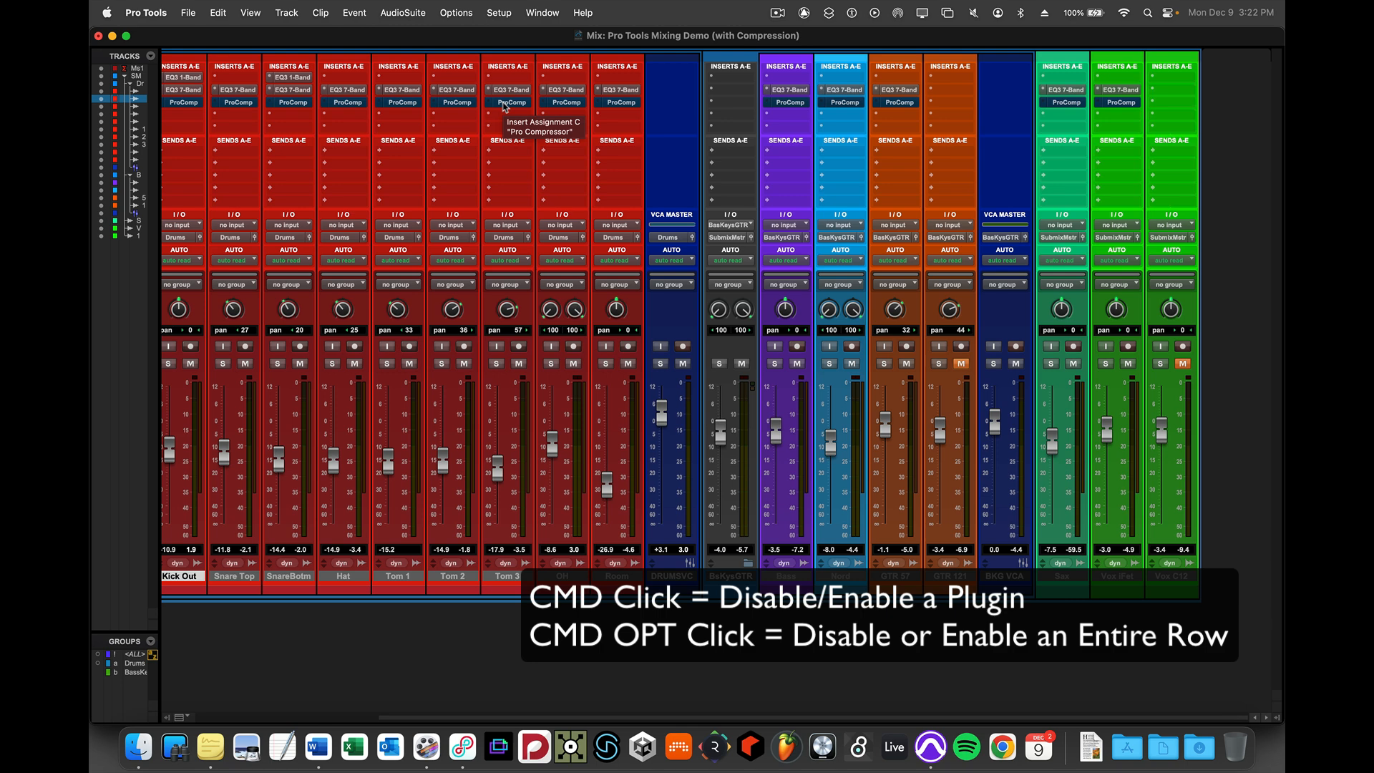
pyautogui.keyDown('alt'); pyautogui.keyDown('super'); pyautogui.click(504, 103); pyautogui.keyUp('super'); pyautogui.keyUp('alt')
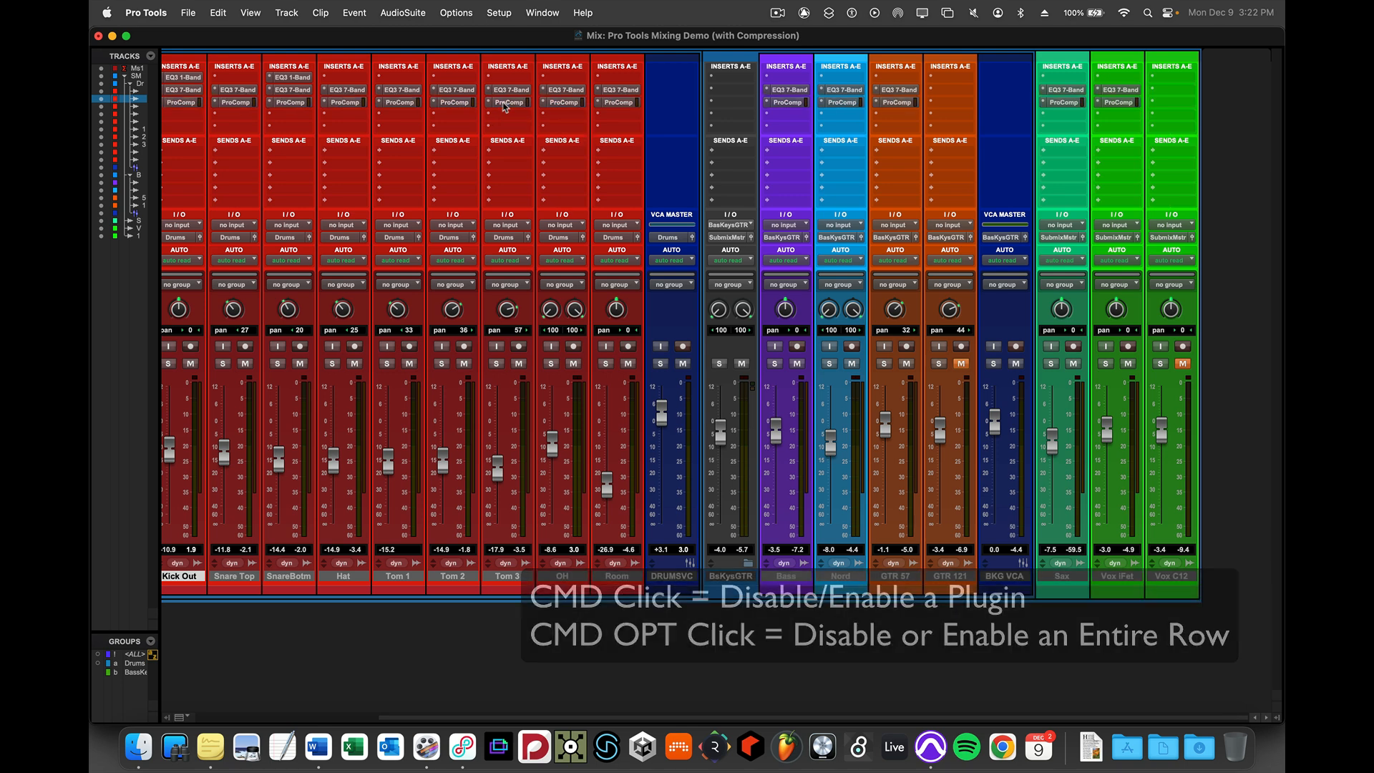
# - Play the mix and compare it with the entire Pro Compressor row active, bypassed and active again
pyautogui.press('space')
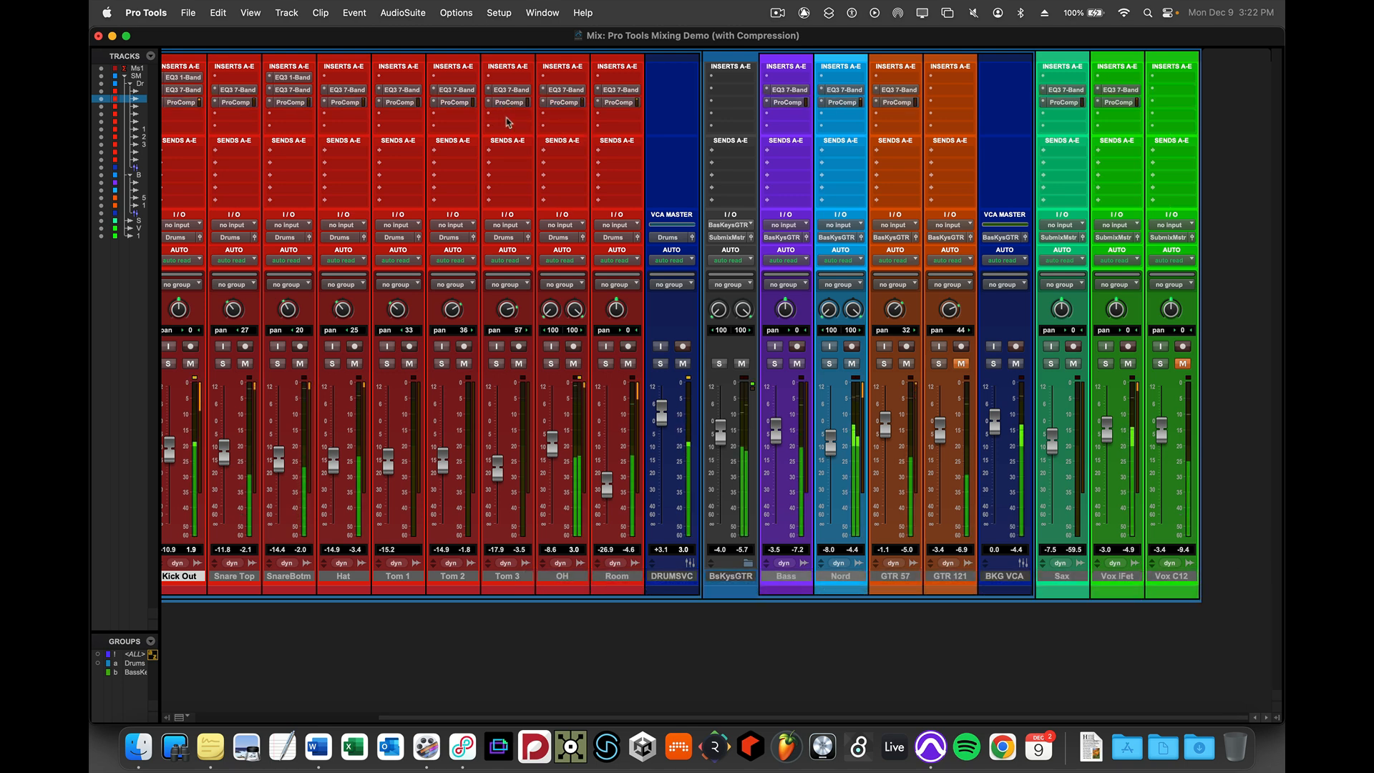
pyautogui.hscroll(-5, 512, 125)
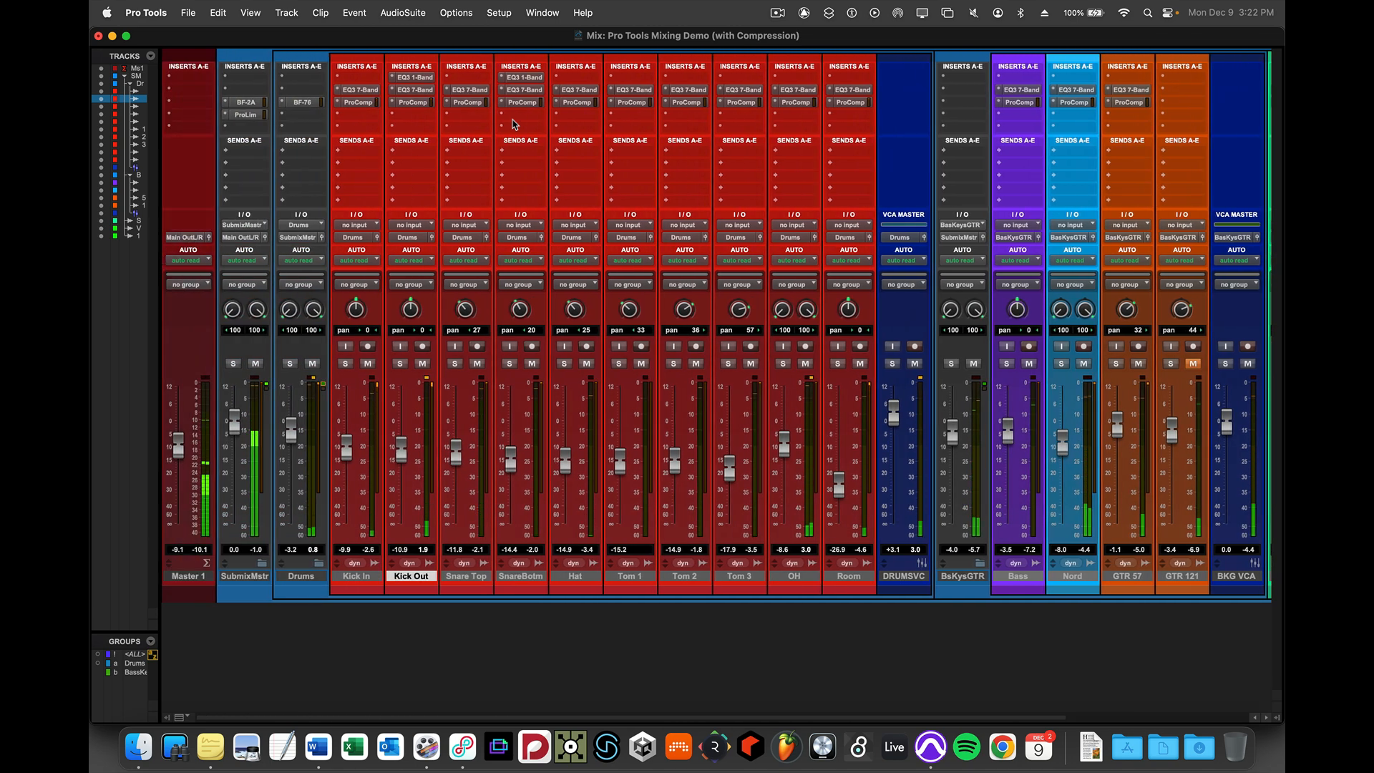
pyautogui.hscroll(5, 512, 125)
pyautogui.keyDown('alt'); pyautogui.keyDown('super'); pyautogui.click(505, 103); pyautogui.keyUp('super'); pyautogui.keyUp('alt')
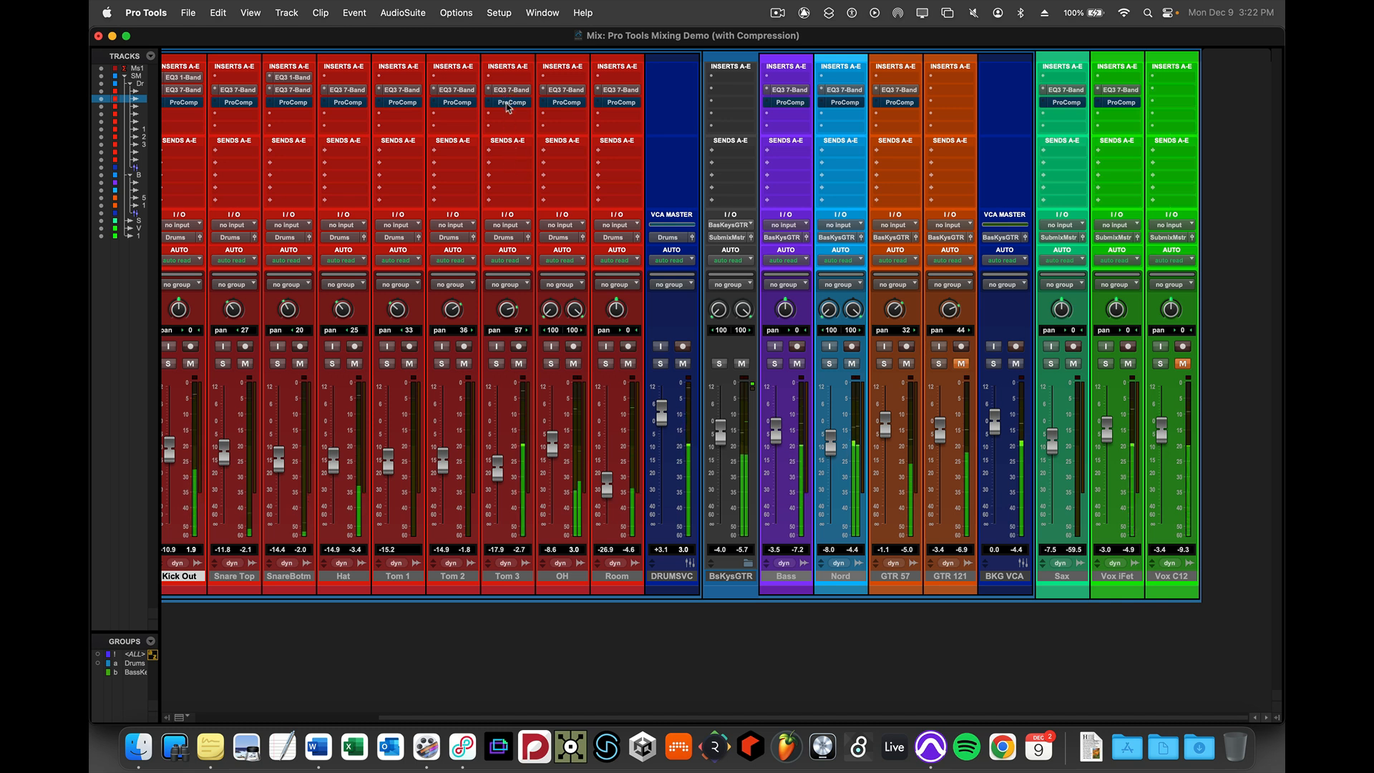
pyautogui.keyDown('alt'); pyautogui.keyDown('super'); pyautogui.click(506, 103); pyautogui.keyUp('super'); pyautogui.keyUp('alt')
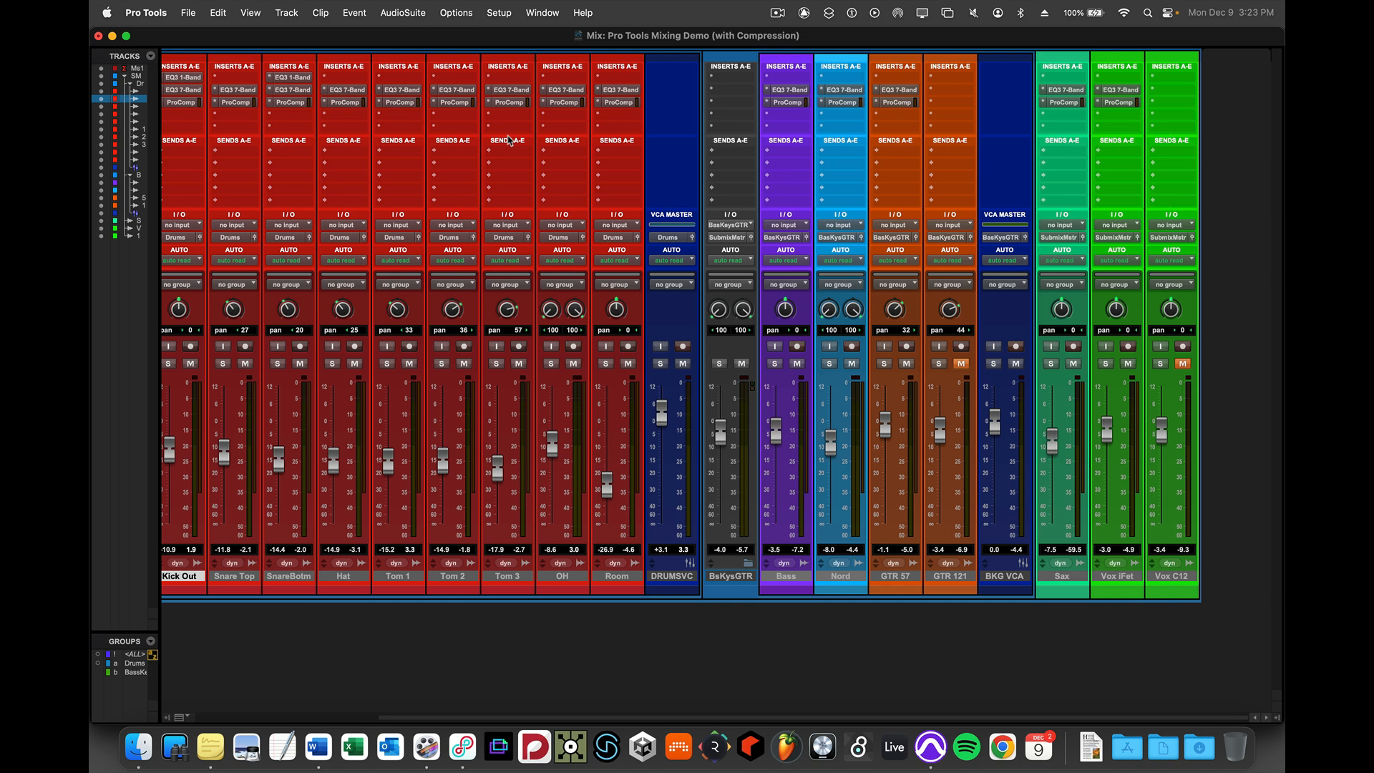
# - Solo the Vox iFet track and open its Pro Compressor, placing the plug-in window clear for viewing
pyautogui.hscroll(-5, 485, 127)
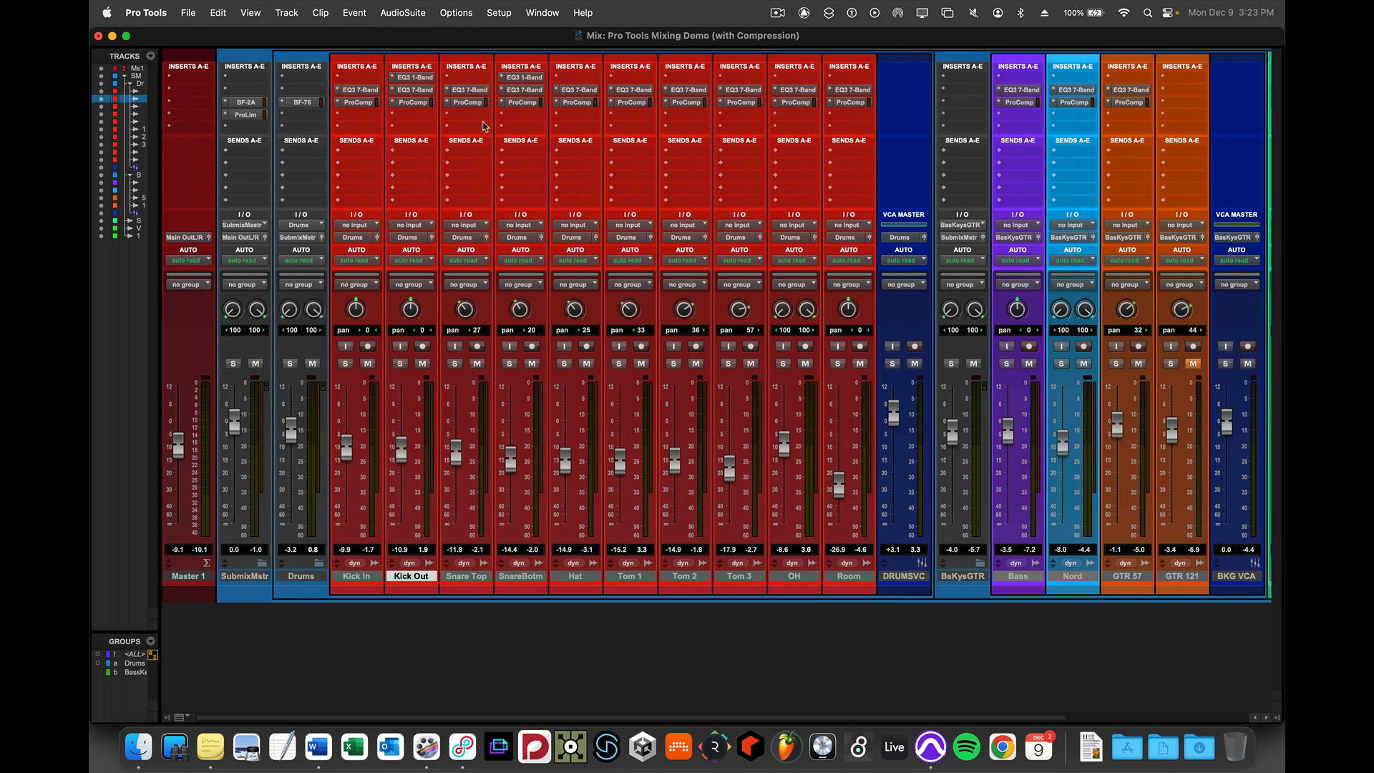
pyautogui.hscroll(2, 485, 126)
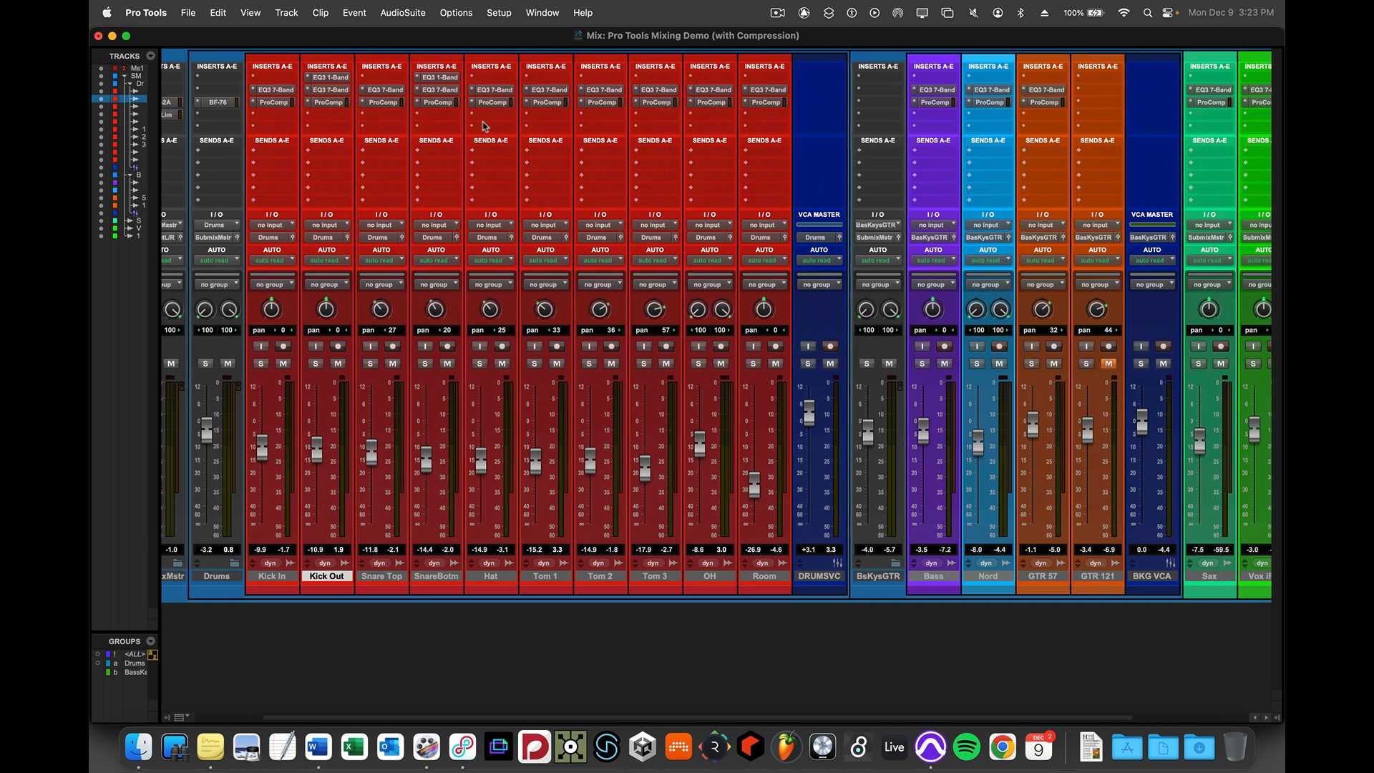
pyautogui.hscroll(3, 484, 127)
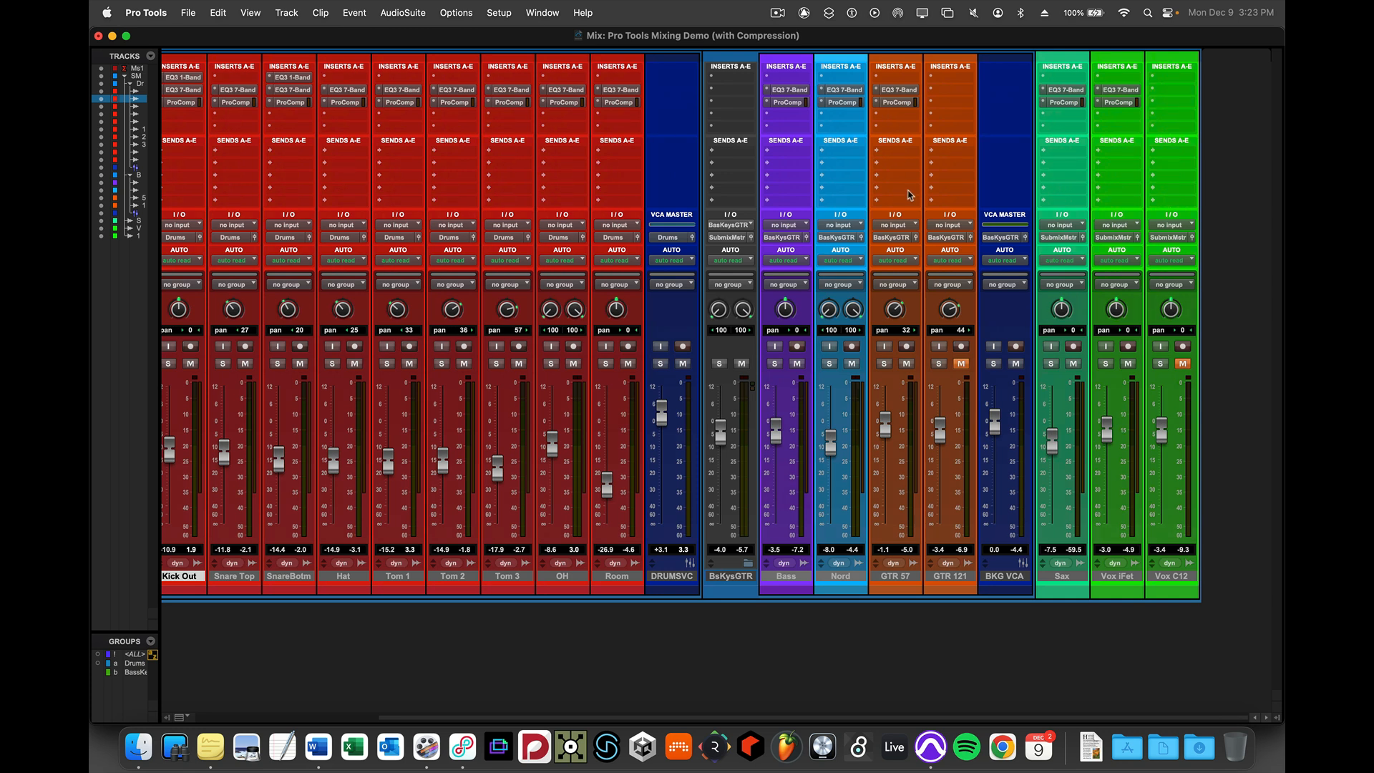
pyautogui.click(1106, 364)
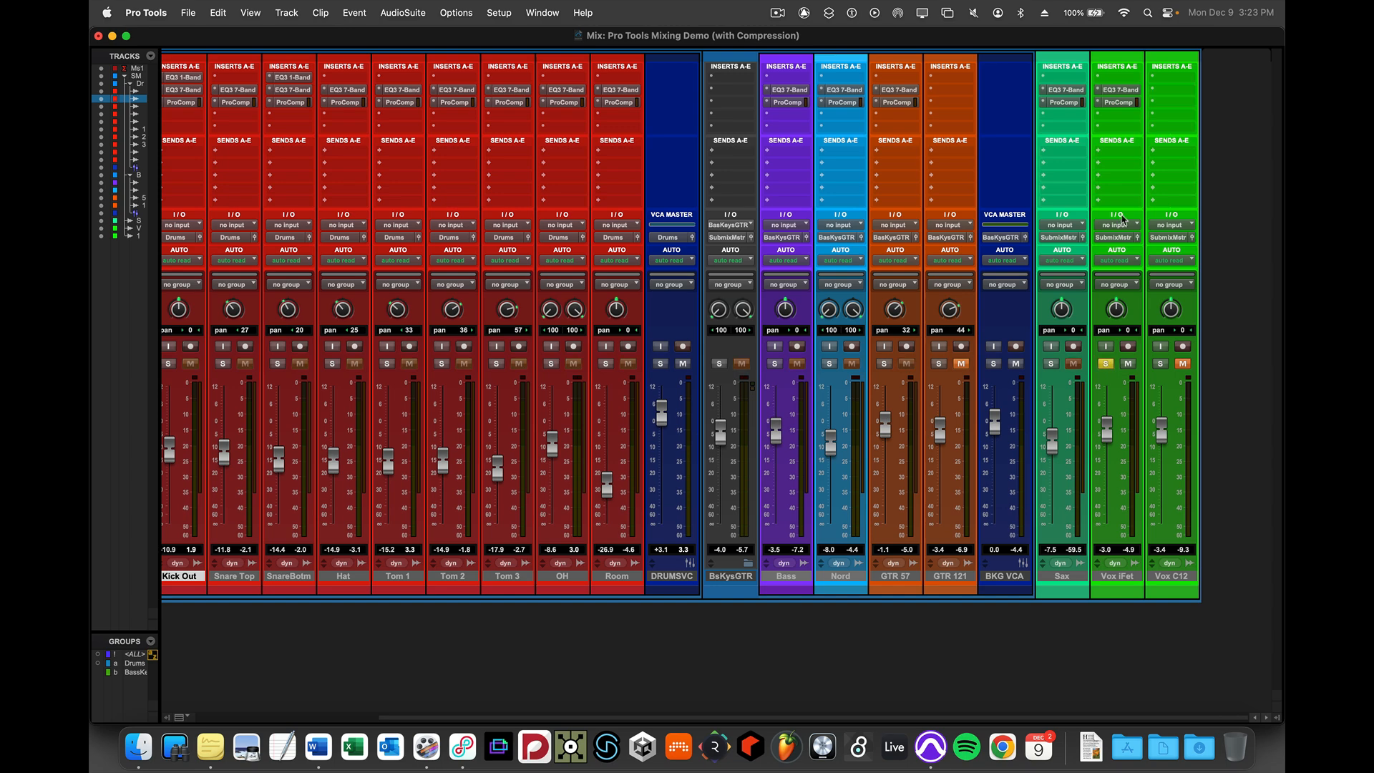
pyautogui.click(1119, 102)
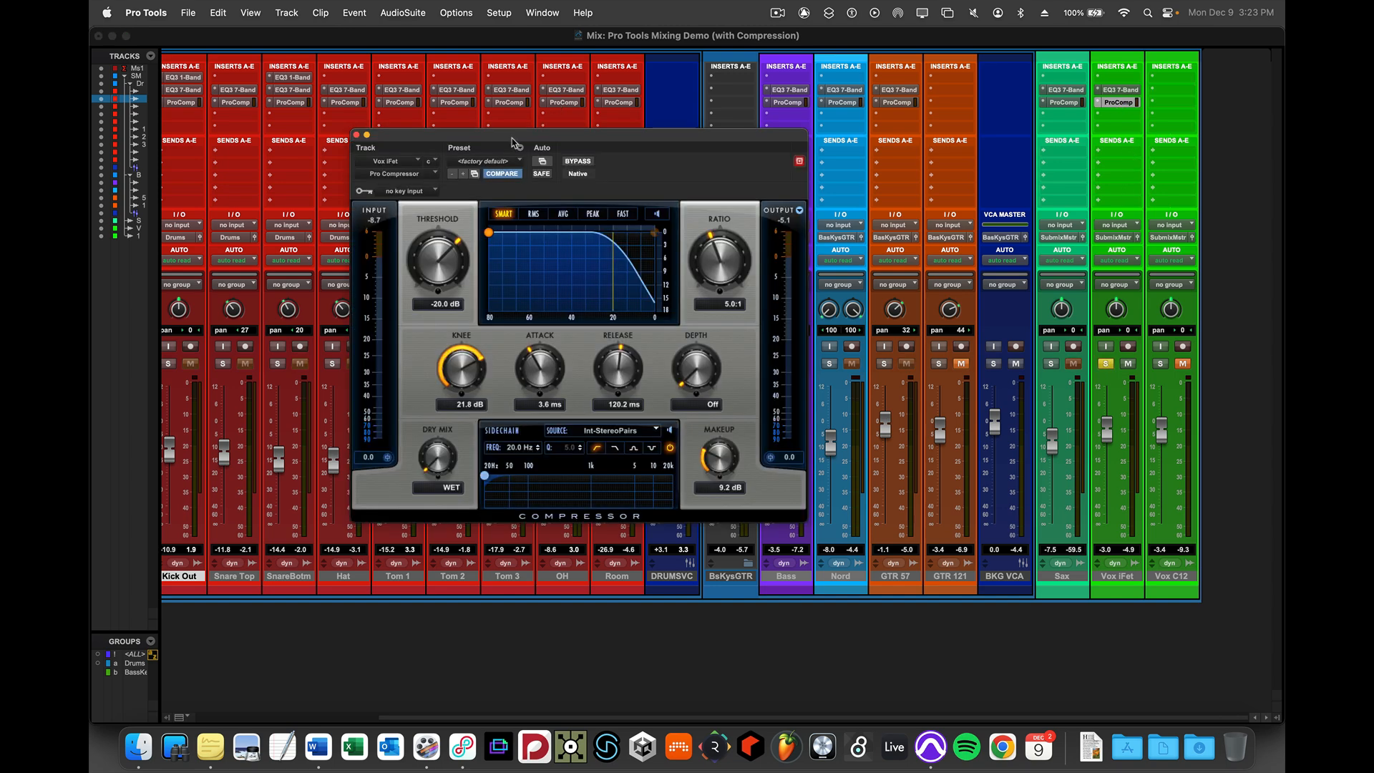
pyautogui.moveTo(516, 142); pyautogui.dragTo(600, 129)
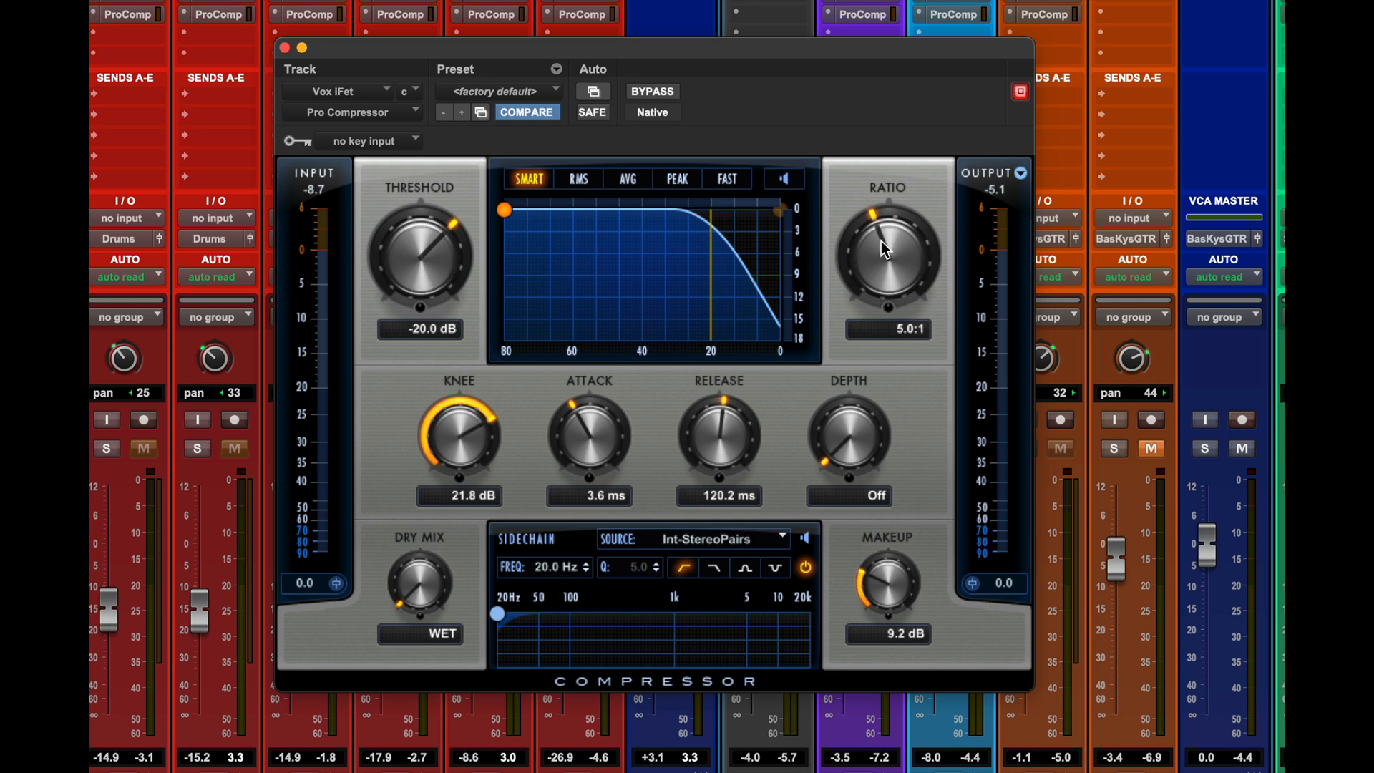
# - Try the vocal compressor's ratio at 13.8:1 and 7.7:1, and set it back to 5:1
pyautogui.moveTo(885, 249); pyautogui.dragTo(821, 144)
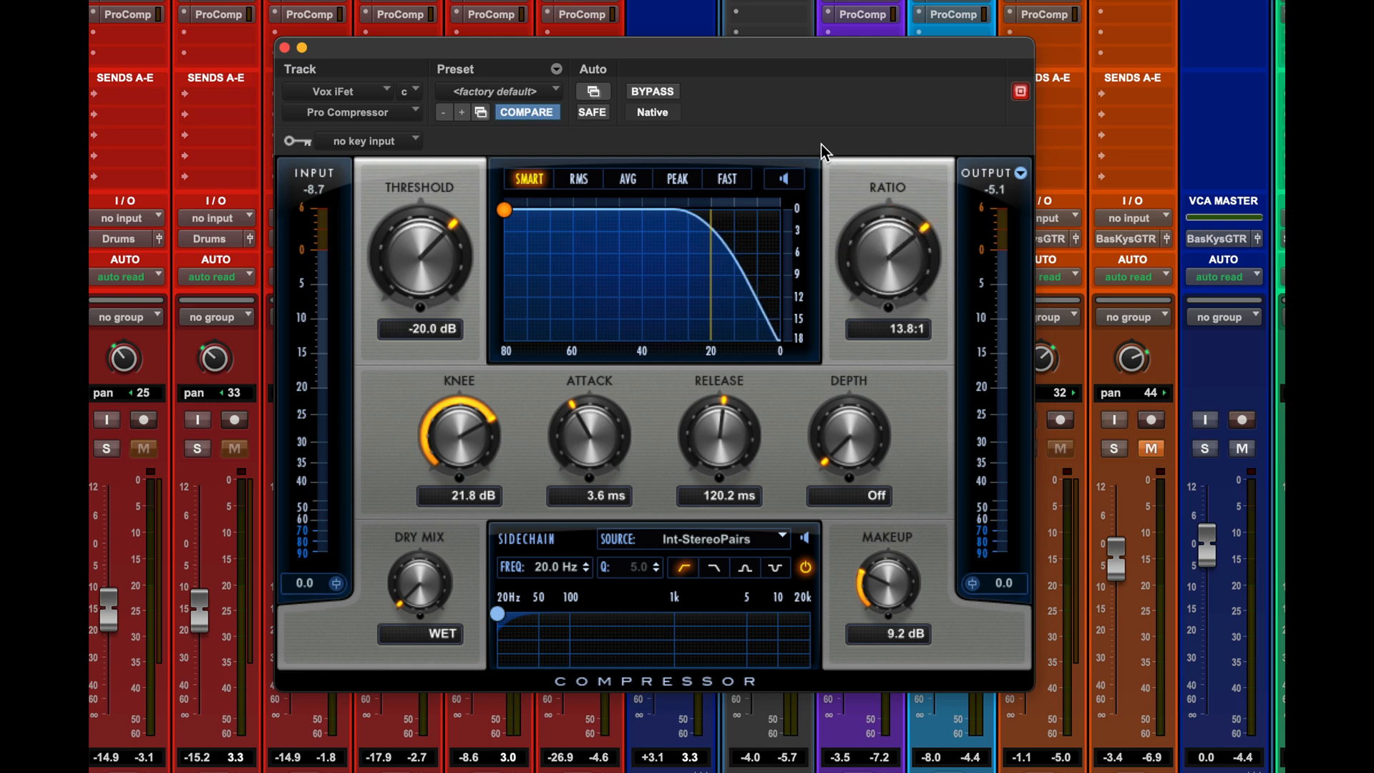
pyautogui.moveTo(822, 144)
pyautogui.mouseDown()
pyautogui.moveTo(812, 128)
pyautogui.moveTo(818, 139)
pyautogui.mouseUp()
pyautogui.moveTo(875, 286)
pyautogui.mouseDown()
pyautogui.moveTo(844, 199)
pyautogui.moveTo(852, 226)
pyautogui.moveTo(841, 202)
pyautogui.moveTo(837, 232)
pyautogui.moveTo(876, 310)
pyautogui.mouseUp()
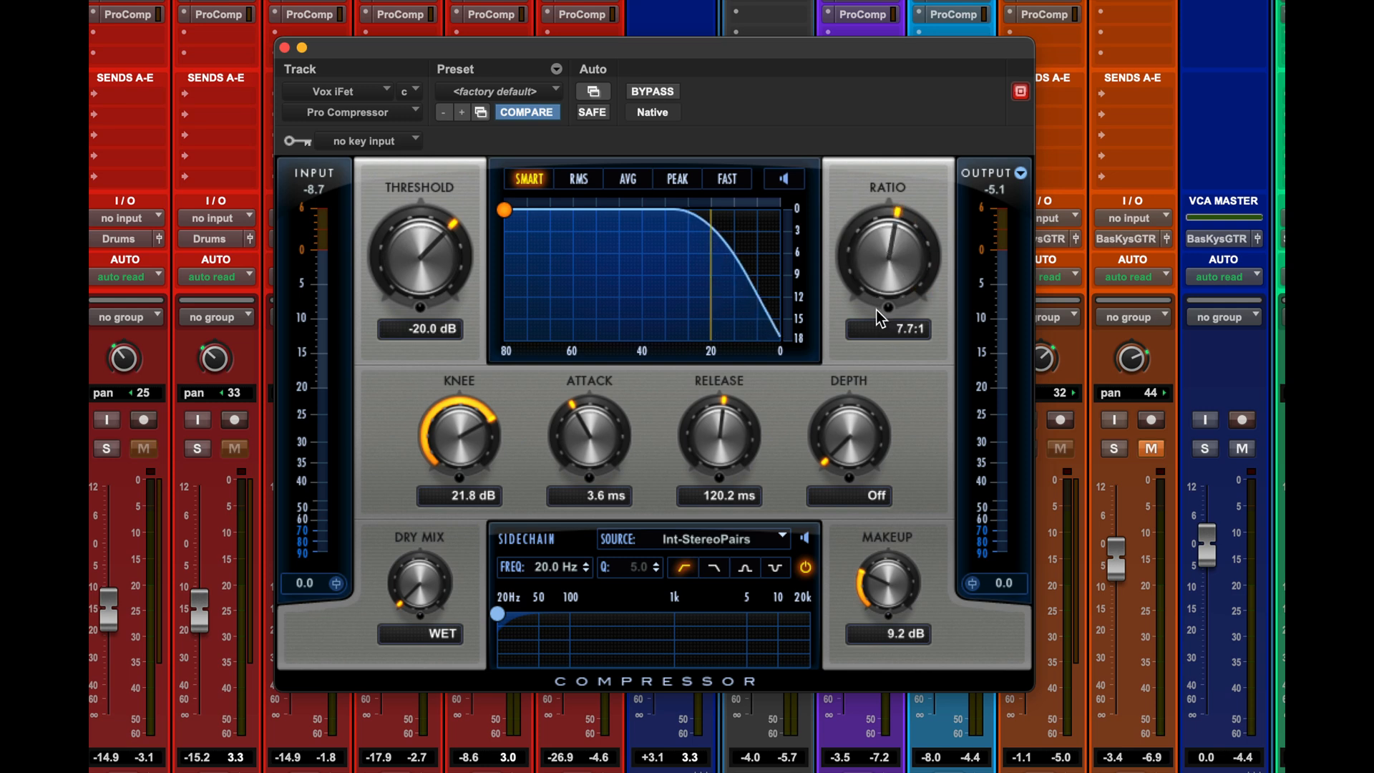
pyautogui.click(899, 331)
pyautogui.write('5')
pyautogui.press('Return')
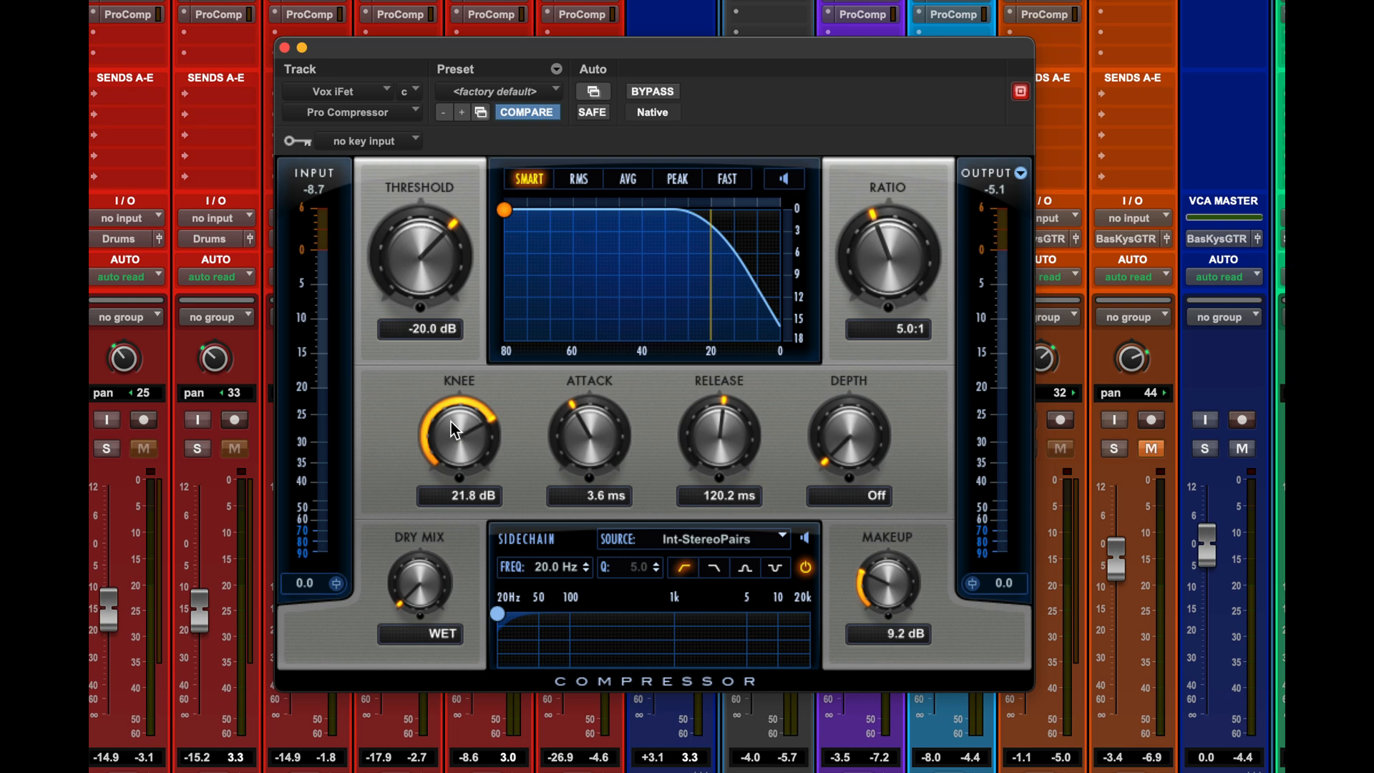
# - Set the vocal compressor's knee to 25.5 dB, try a depth of -20.1 dB and return the depth to Off
pyautogui.moveTo(451, 422); pyautogui.dragTo(427, 365)
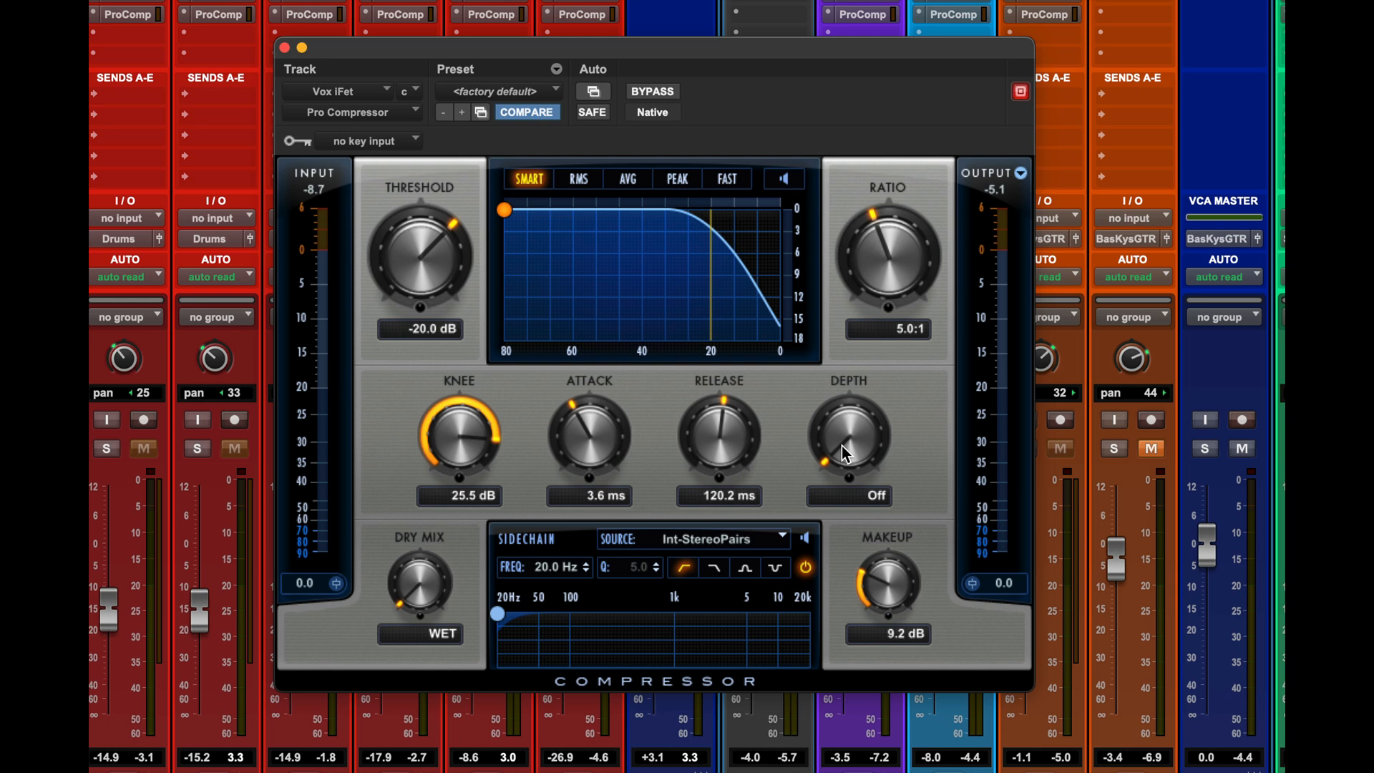
pyautogui.moveTo(841, 446); pyautogui.dragTo(830, 415)
pyautogui.moveTo(847, 440); pyautogui.dragTo(825, 393)
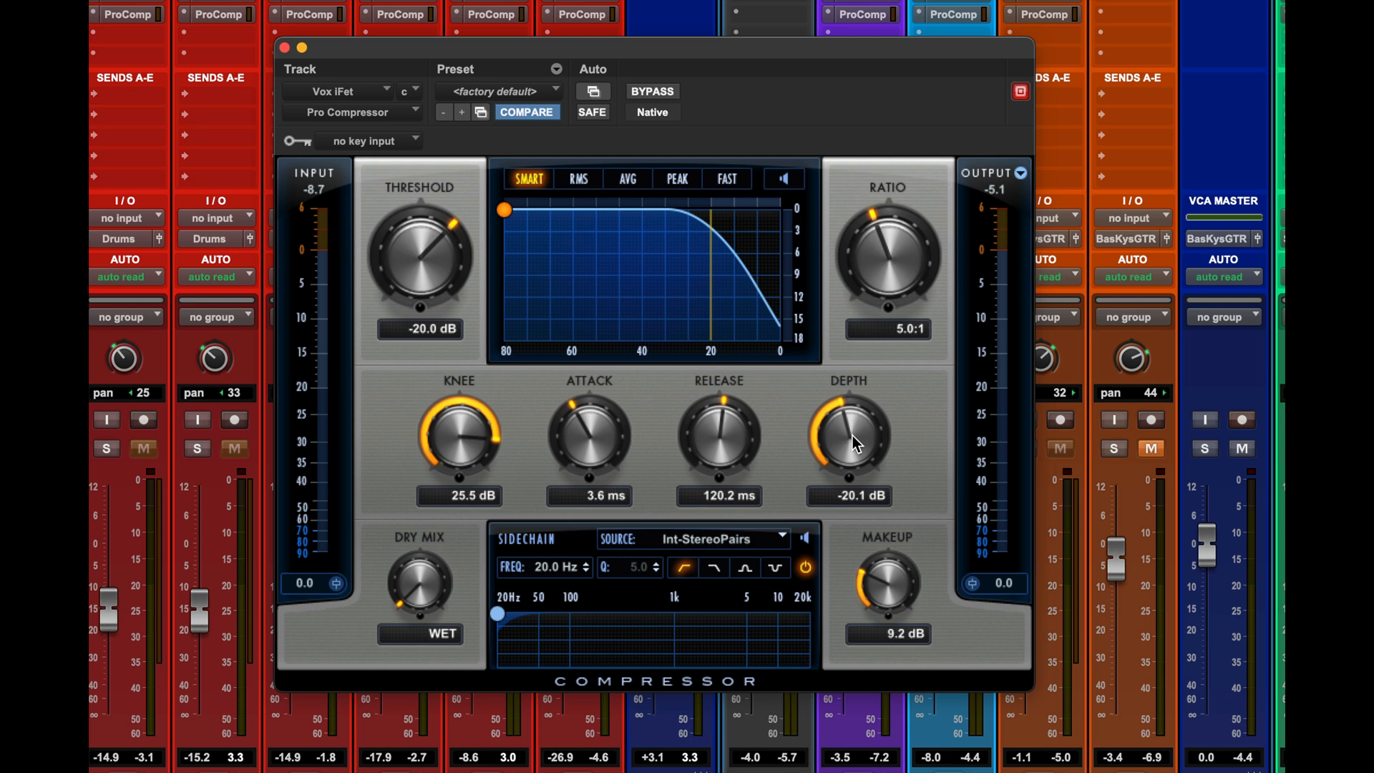
pyautogui.moveTo(852, 435); pyautogui.dragTo(839, 548)
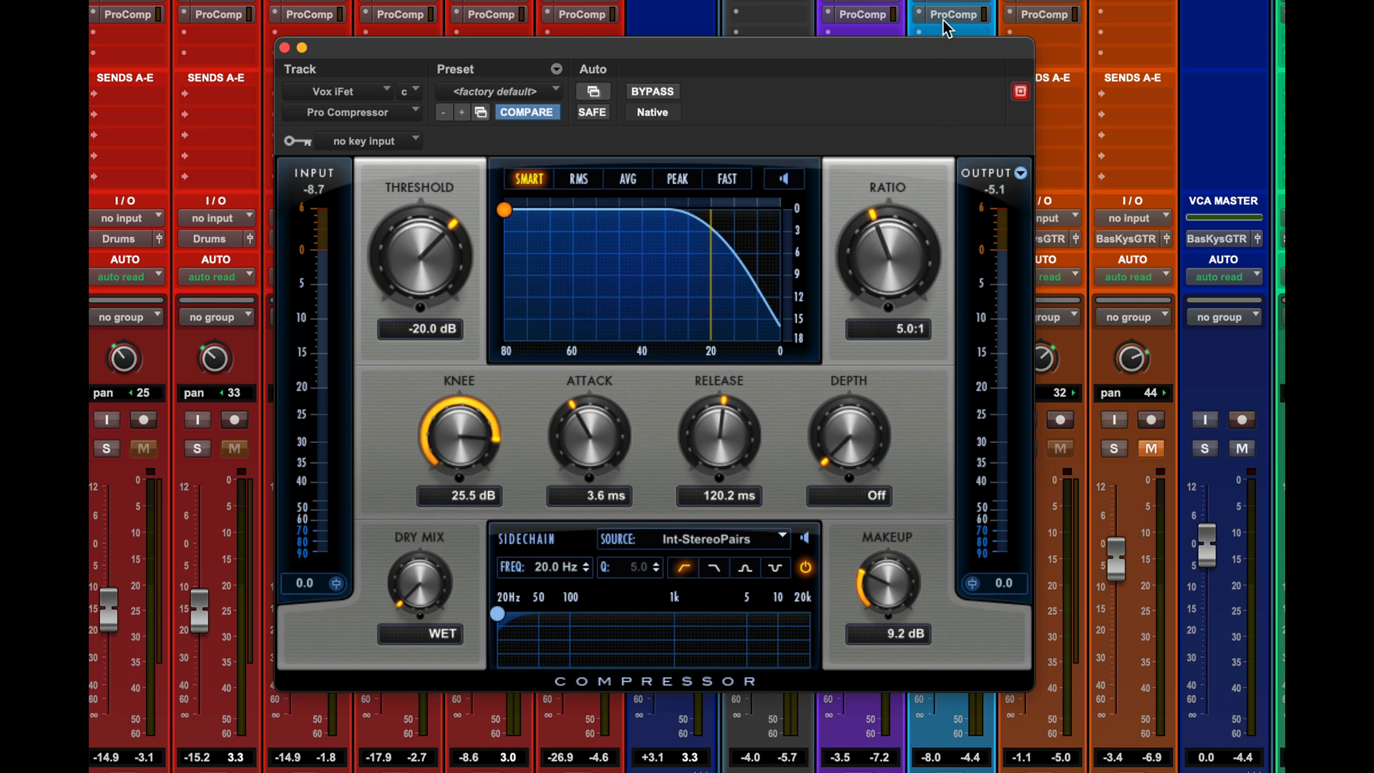
# - Play the soloed vocal through the compressor and reposition the plug-in window to watch its meters
pyautogui.moveTo(942, 42); pyautogui.dragTo(703, 63)
pyautogui.press('space')
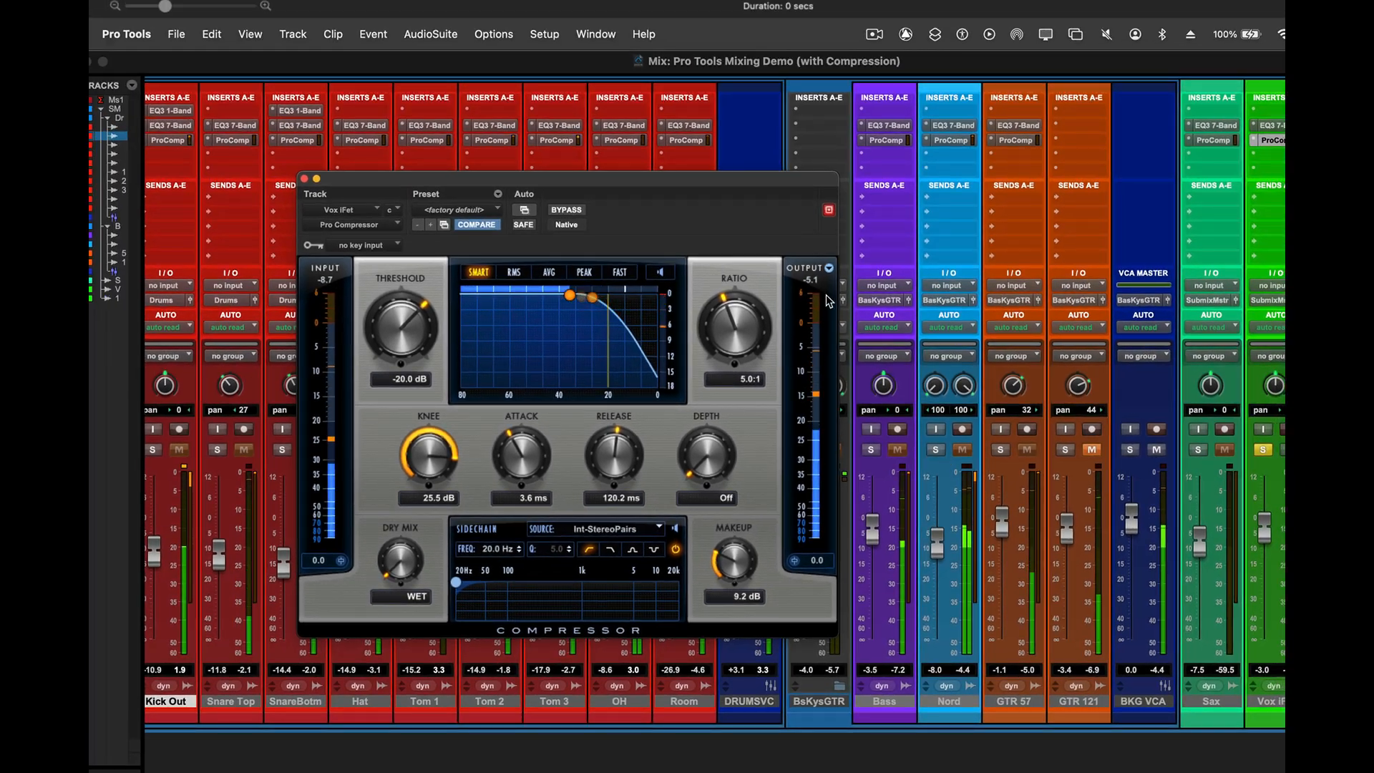
pyautogui.moveTo(800, 174); pyautogui.dragTo(972, 162)
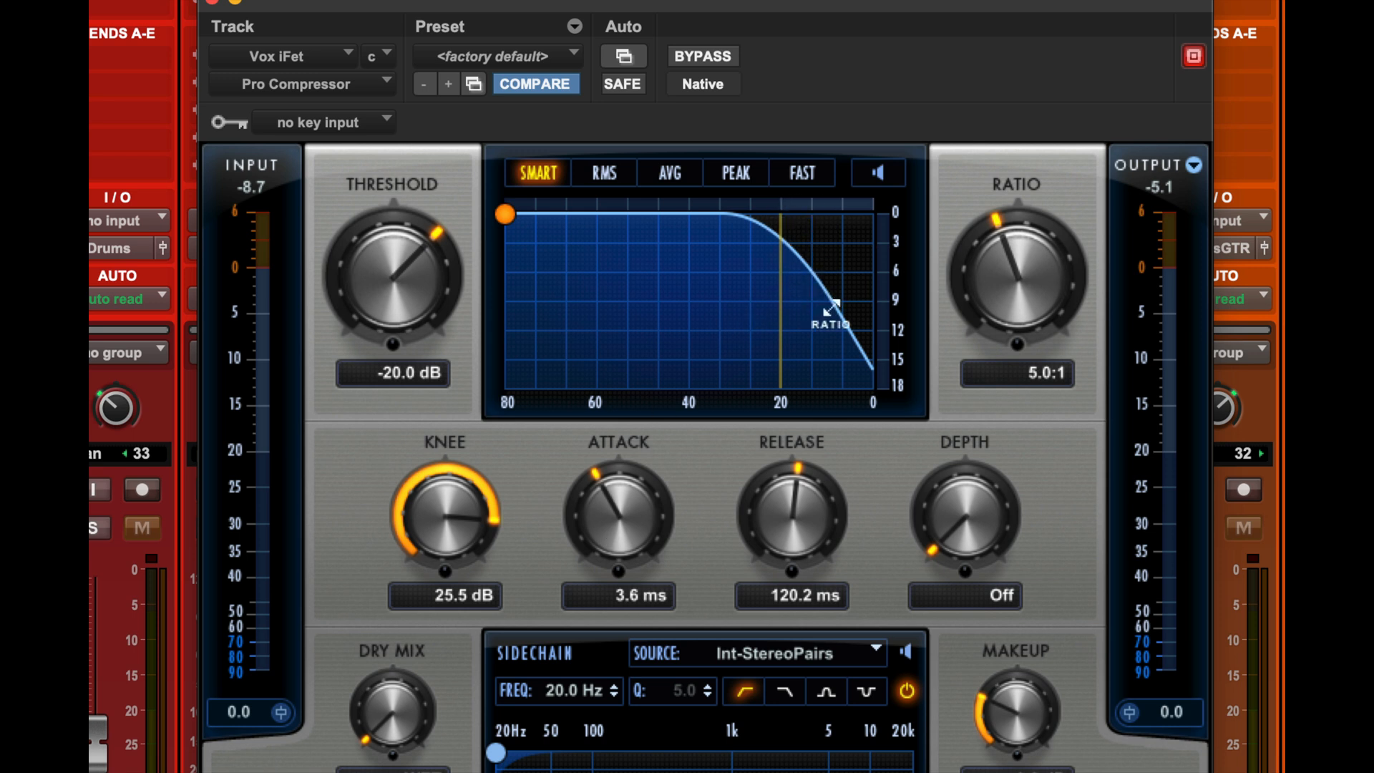
# - Try the vocal compressor's attack at 1.3 ms, 100 us and 2.1 ms, and return it to 3.6 ms
pyautogui.moveTo(603, 492); pyautogui.dragTo(599, 521)
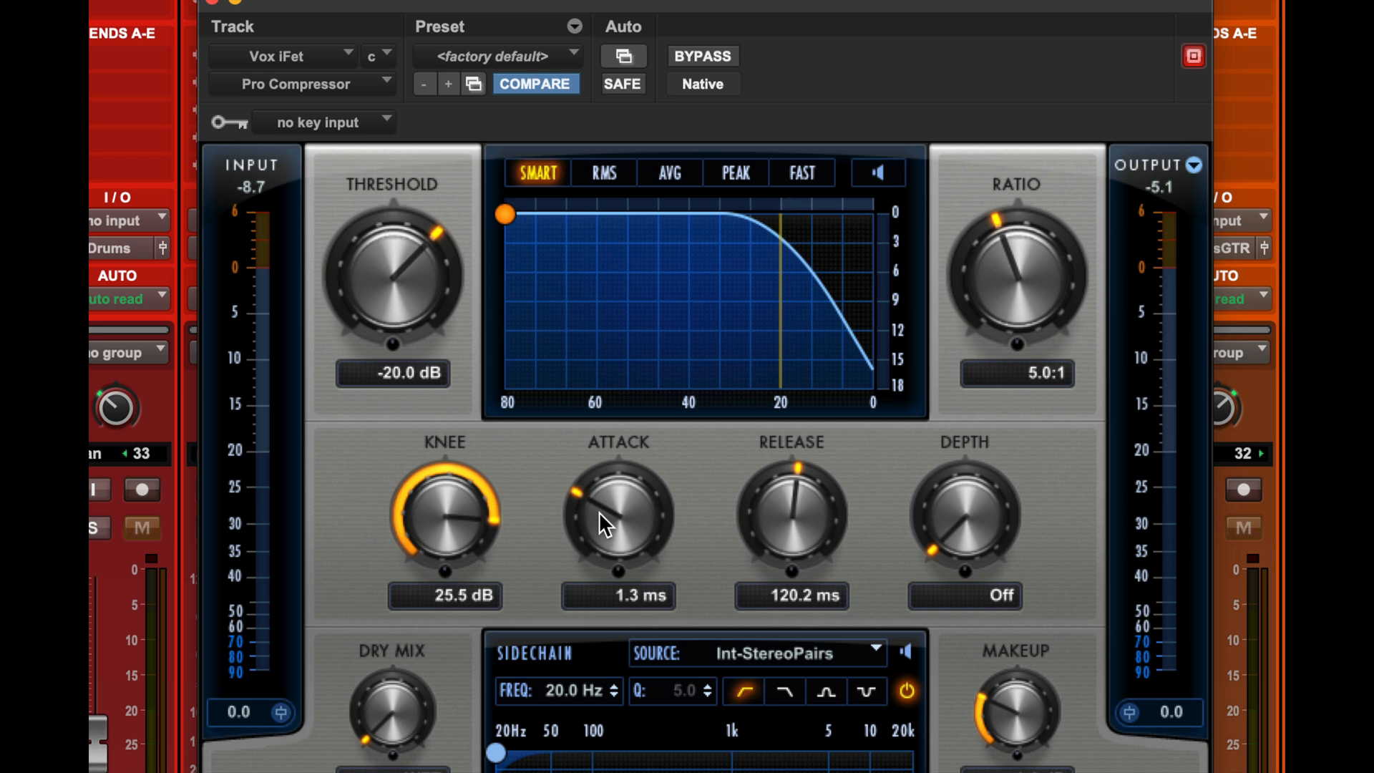
pyautogui.moveTo(599, 513); pyautogui.dragTo(629, 637)
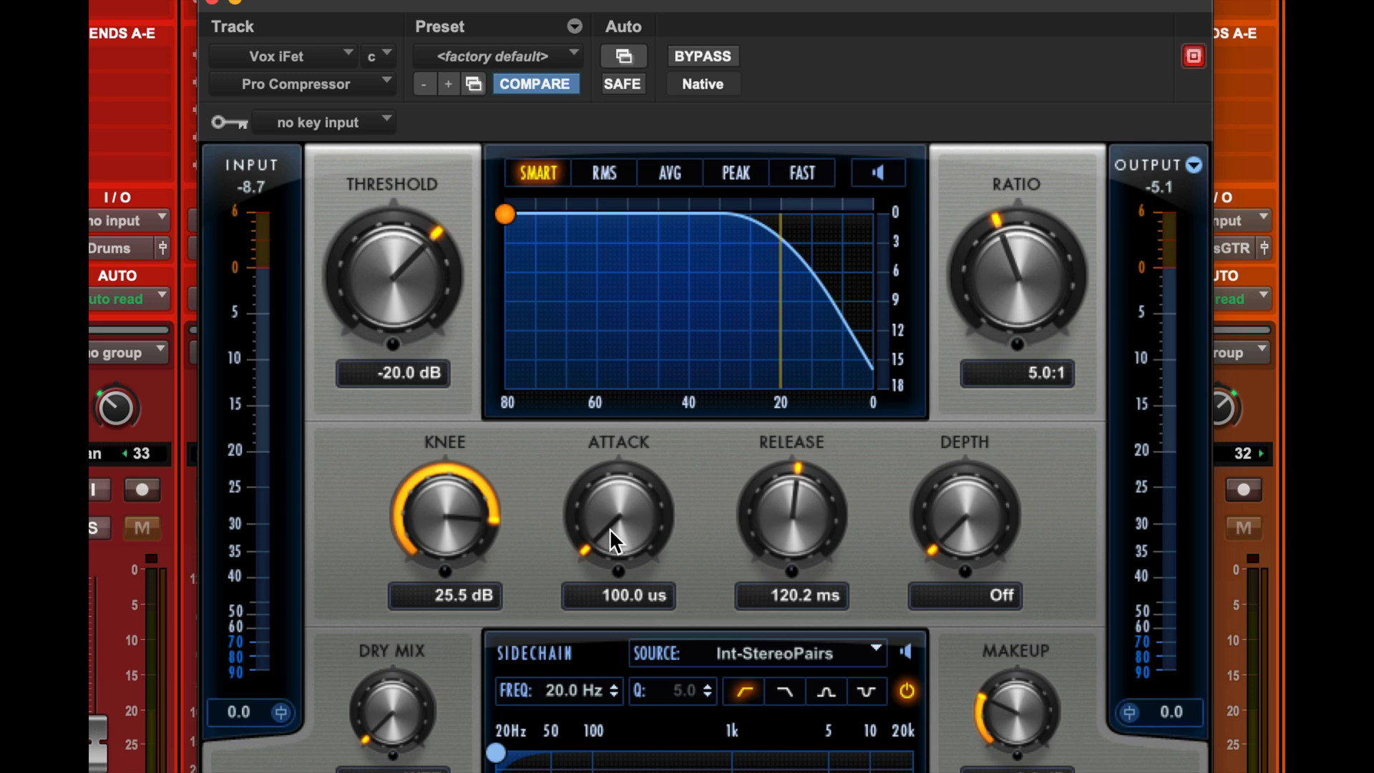
pyautogui.moveTo(609, 528); pyautogui.dragTo(577, 402)
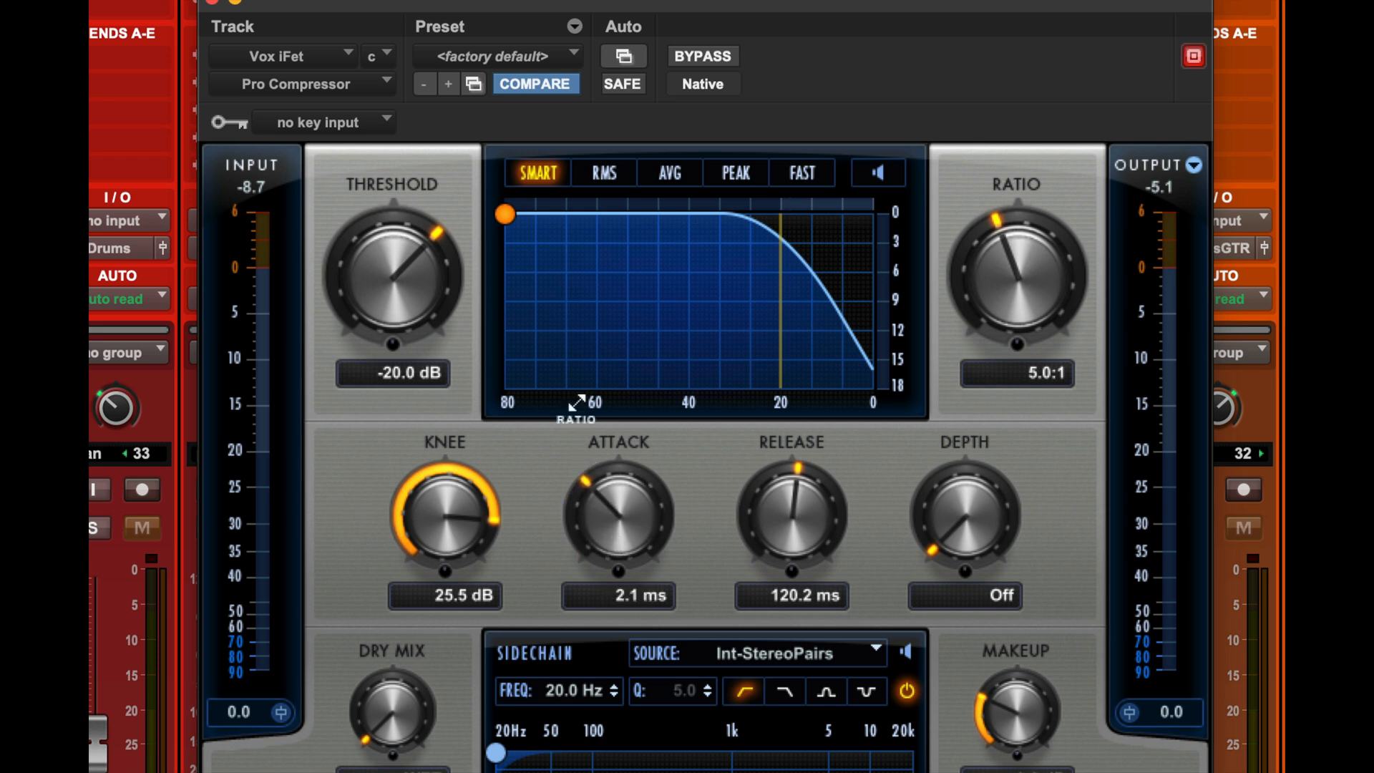
pyautogui.moveTo(598, 504); pyautogui.dragTo(584, 474)
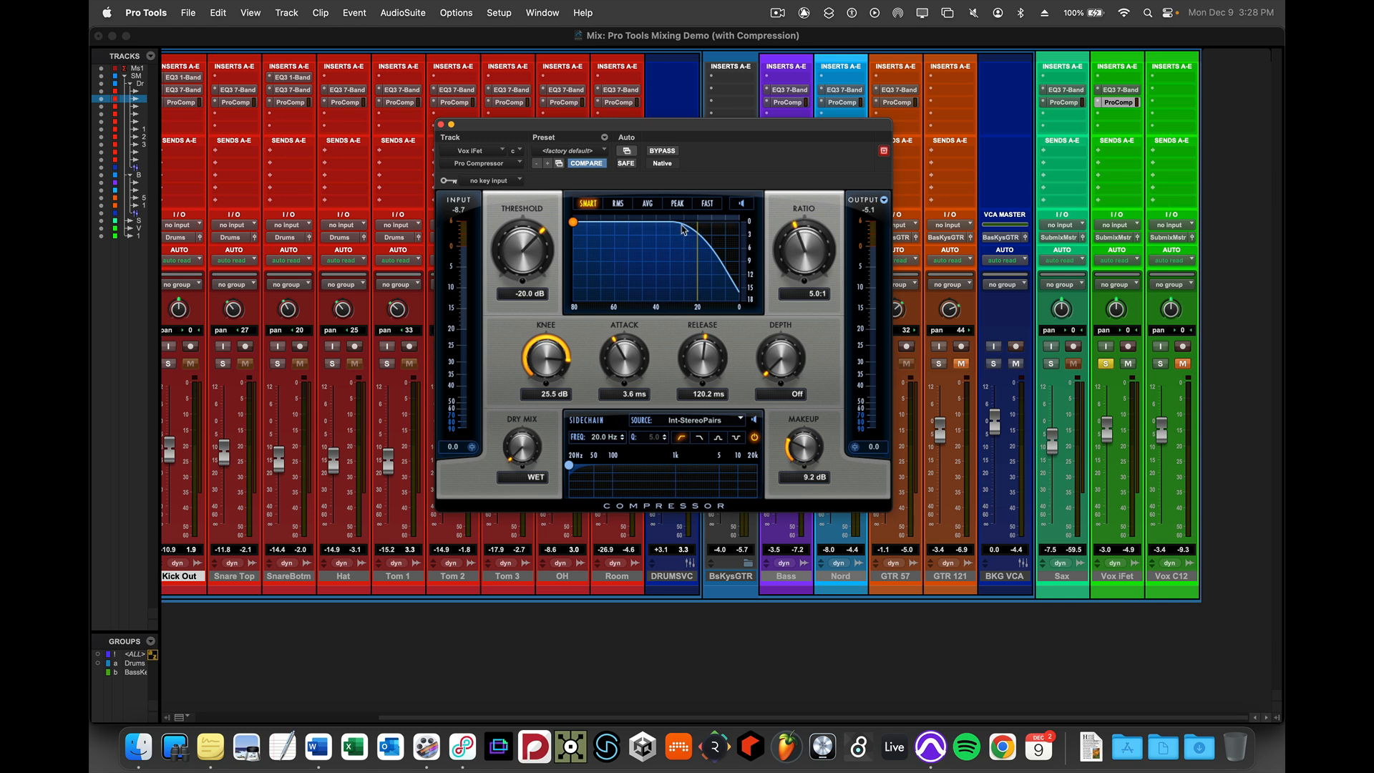
# - Play the soloed vocal to watch its gain reduction on the compressor graph, and set the release to 34.7 ms
pyautogui.press('space')
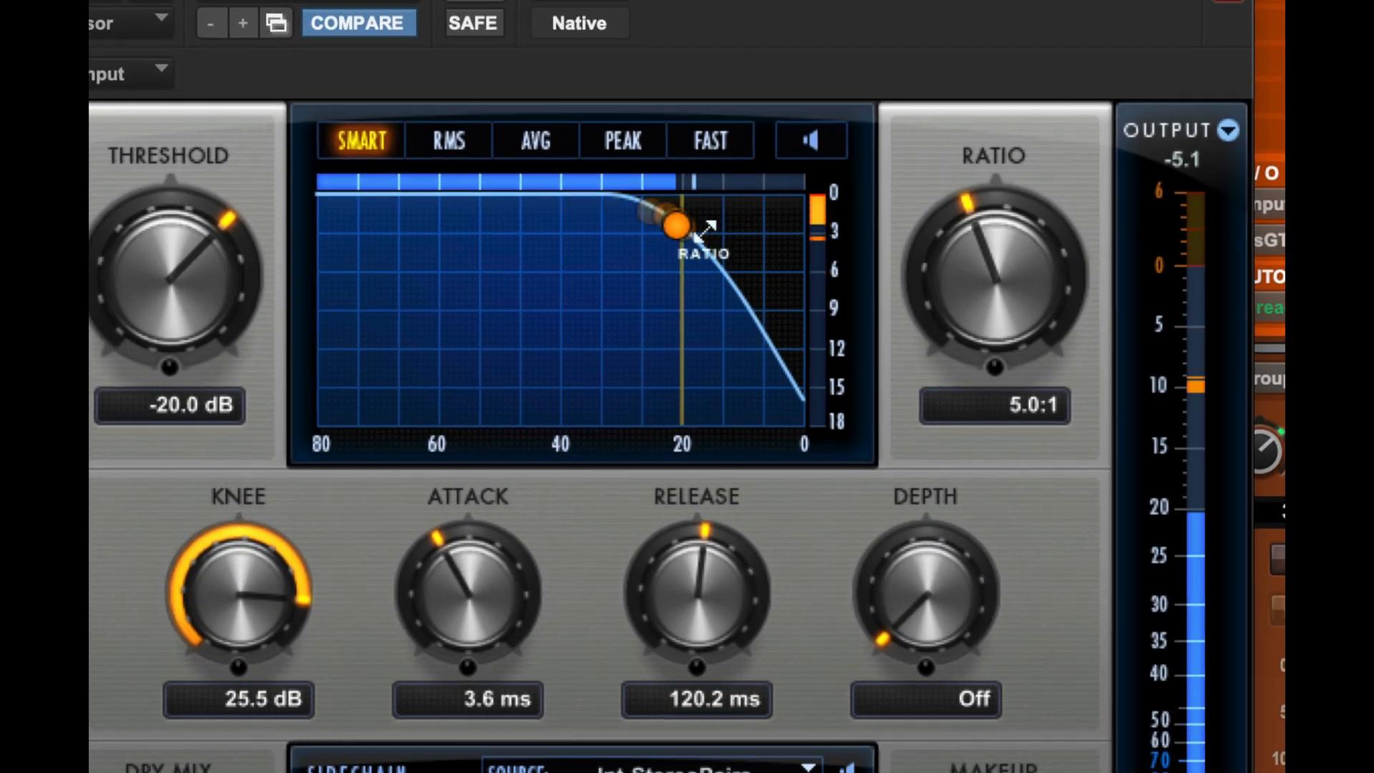
pyautogui.press('space')
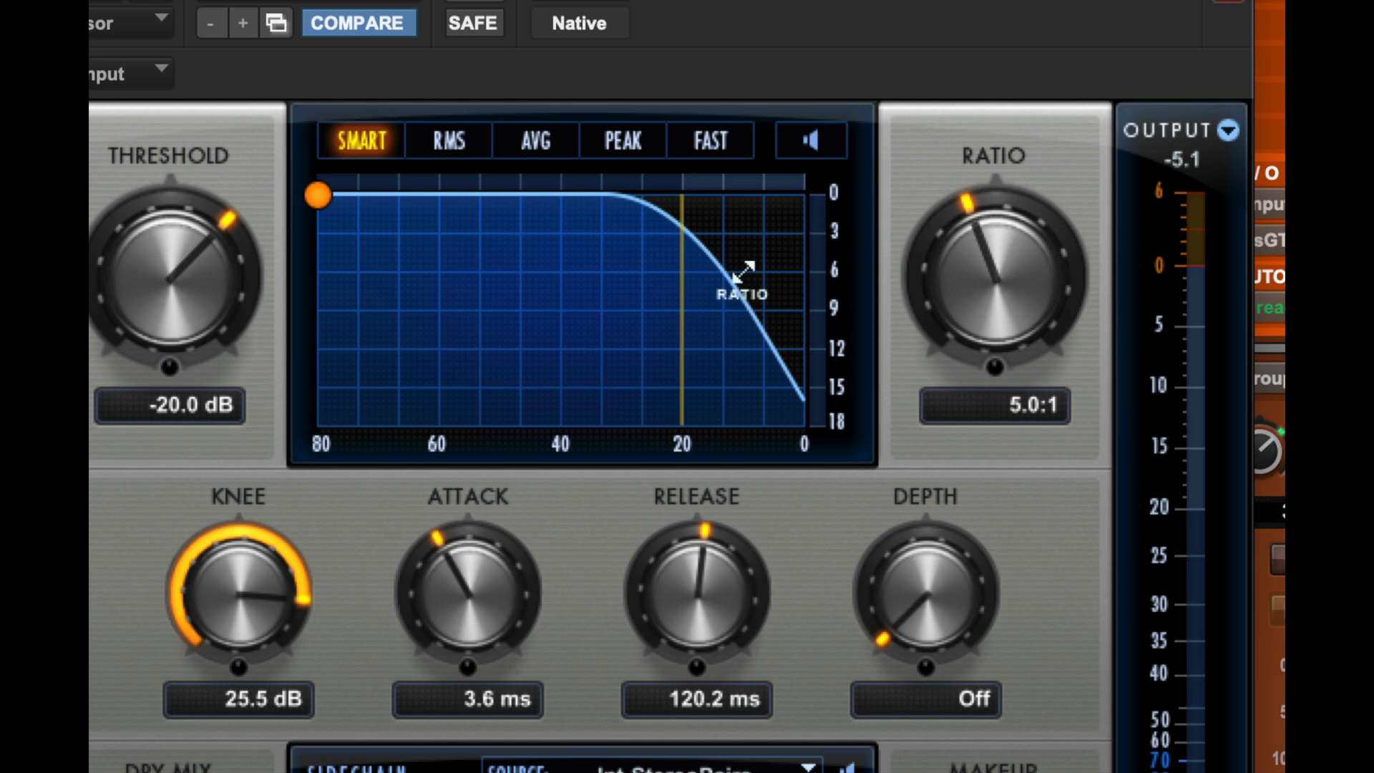
pyautogui.press('space')
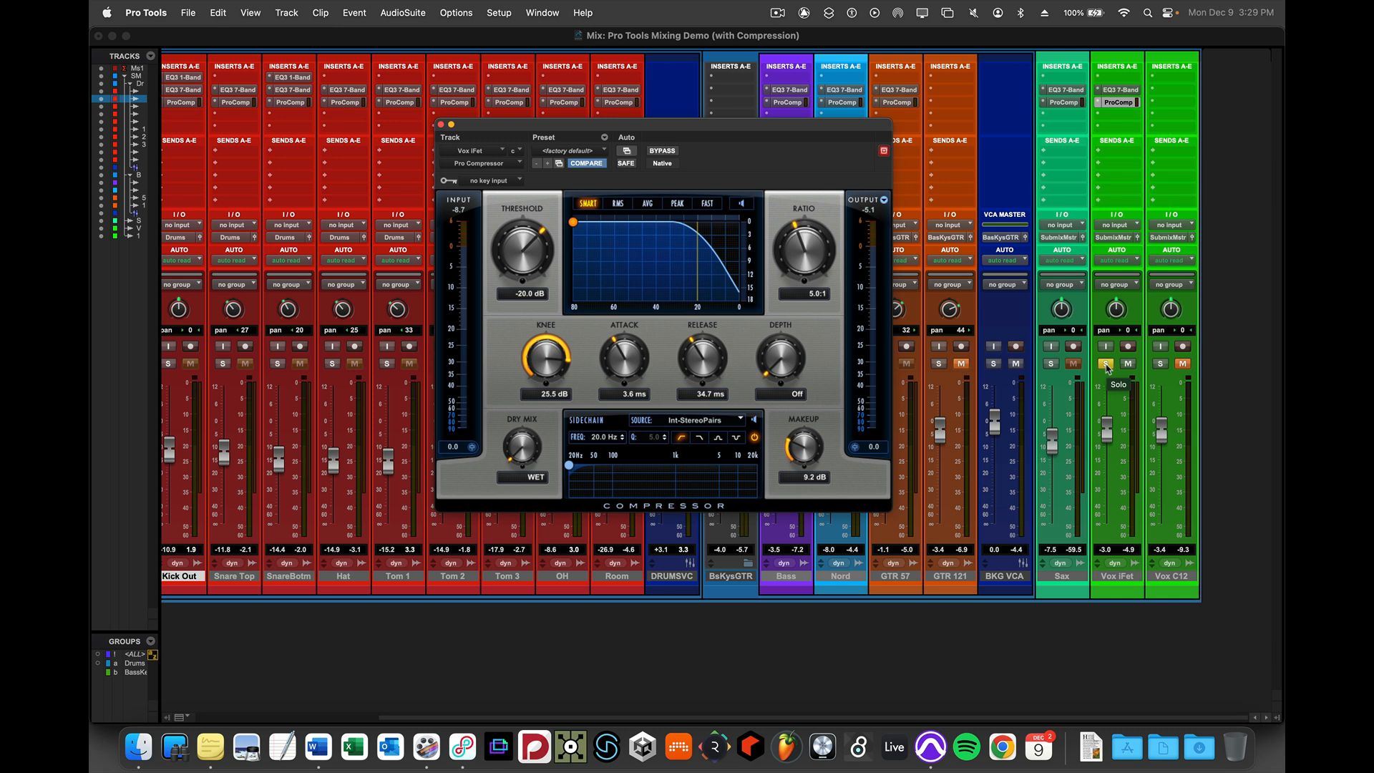
# - Unsolo Vox iFet and compare the full mix with its Pro Compressor bypassed and active
pyautogui.click(1107, 365)
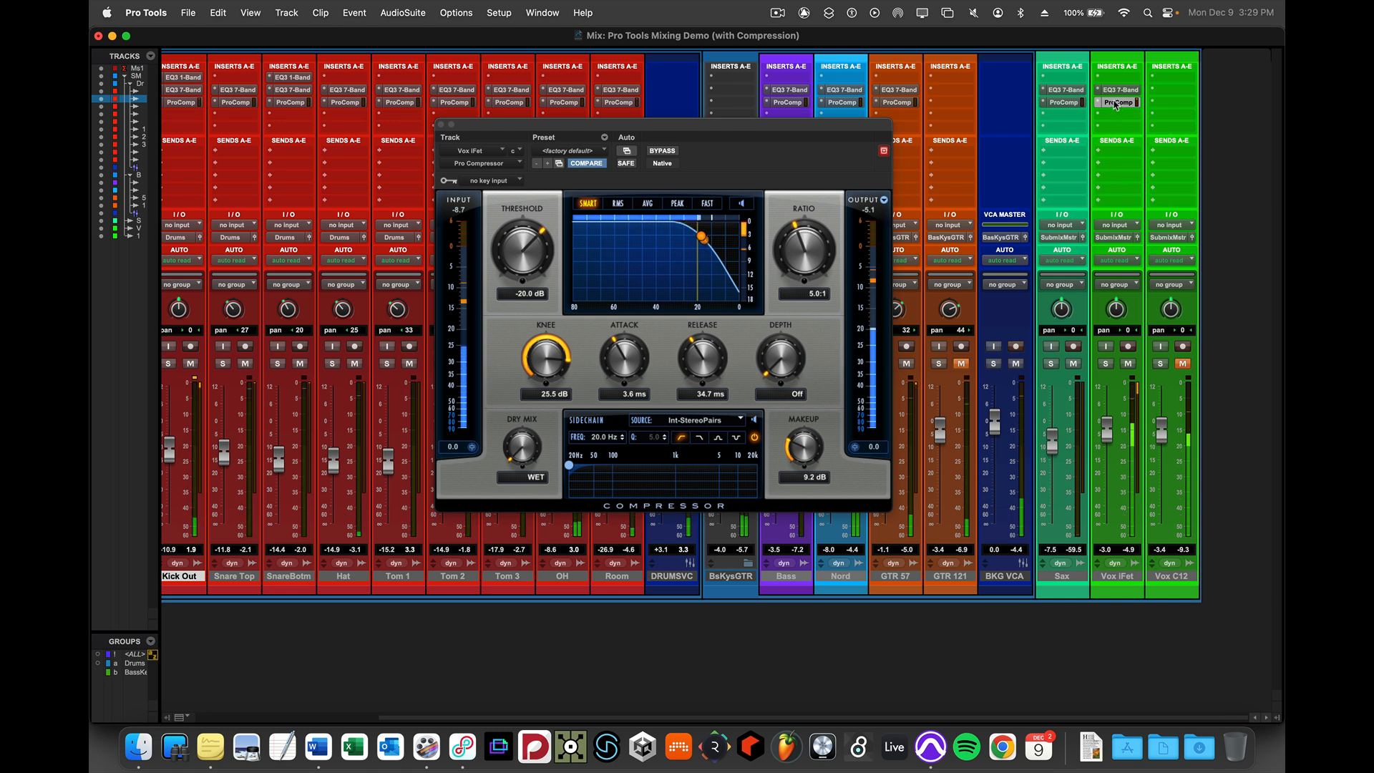
pyautogui.keyDown('super'); pyautogui.click(1115, 102); pyautogui.keyUp('super')
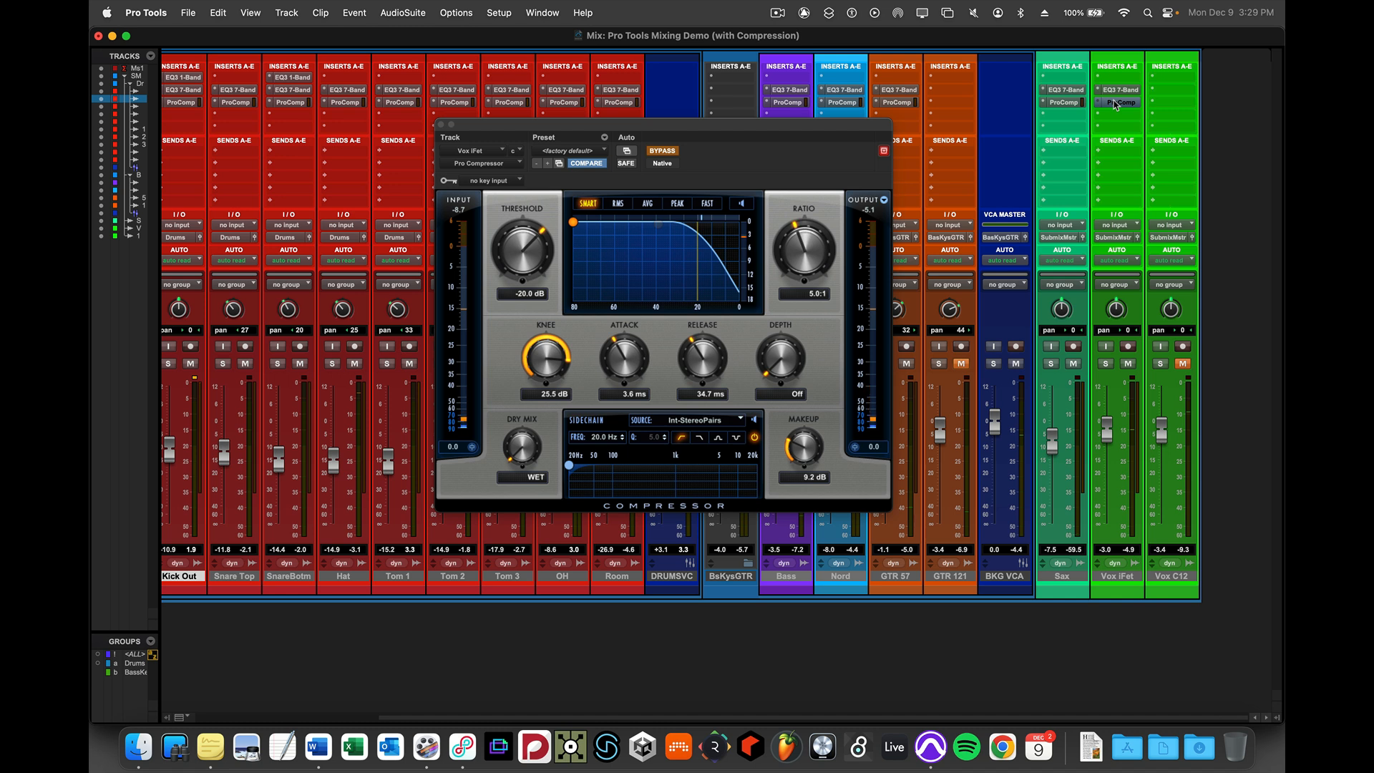
pyautogui.keyDown('super'); pyautogui.click(1115, 104); pyautogui.keyUp('super')
# - Close the Vox iFet compressor and open the Pro Compressor on the Snare Top track
pyautogui.moveTo(702, 131); pyautogui.dragTo(761, 169)
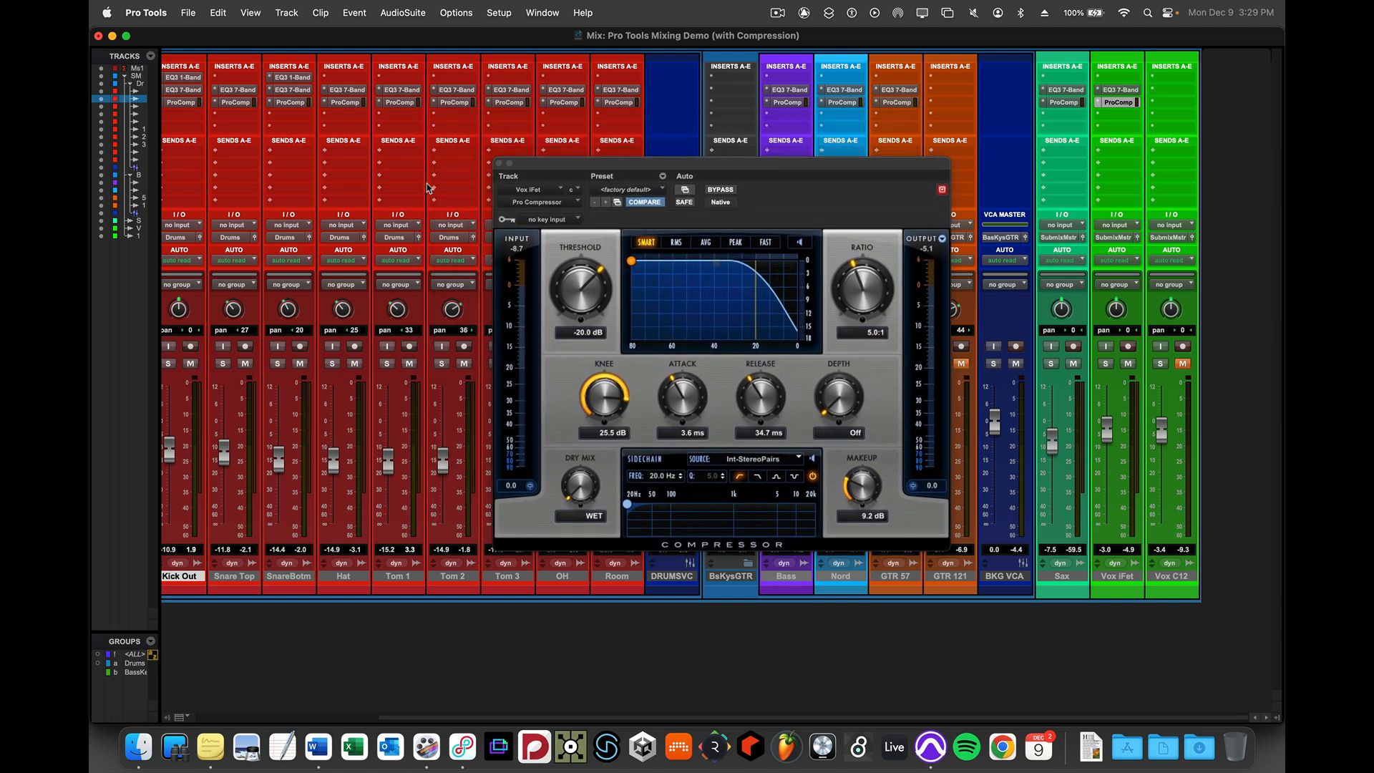
pyautogui.hscroll(-5, 428, 189)
pyautogui.hscroll(5, 428, 188)
pyautogui.hscroll(-5, 428, 188)
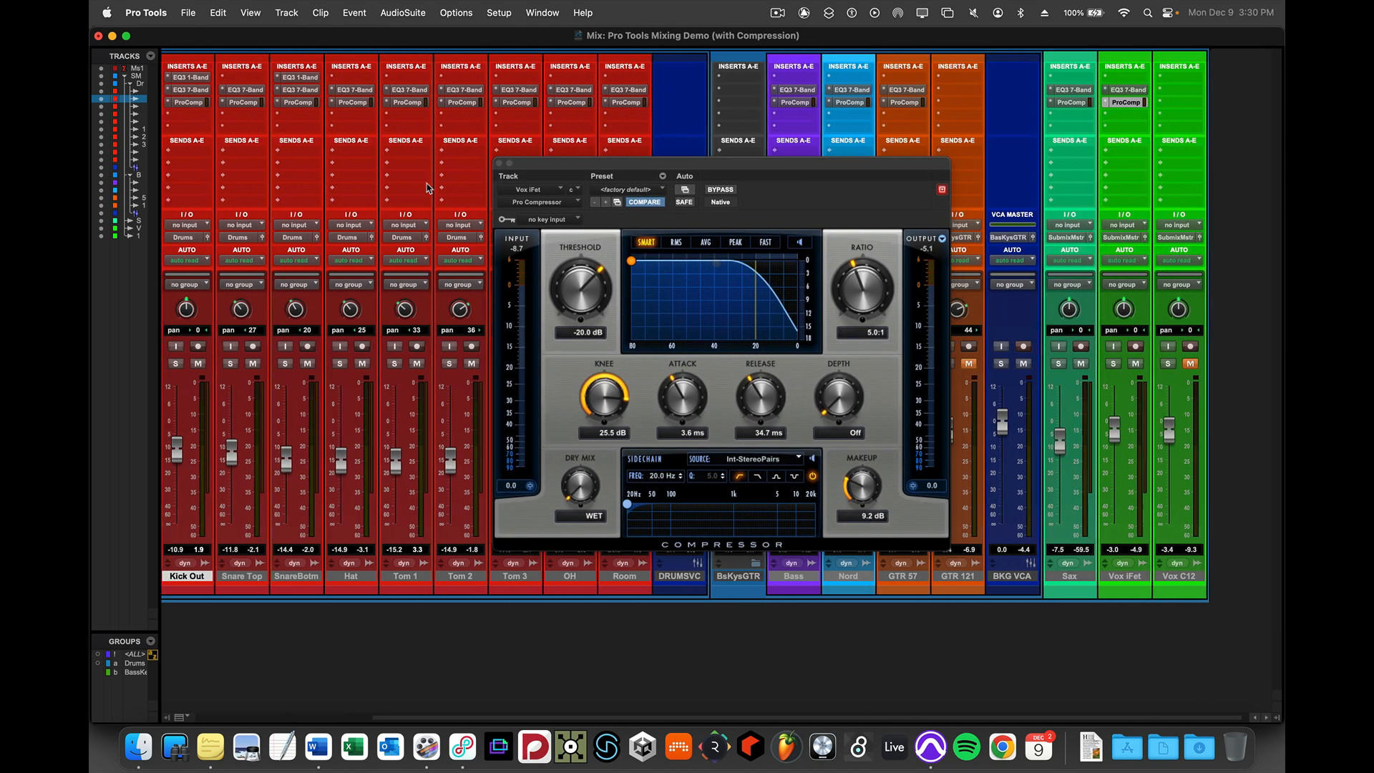
pyautogui.click(499, 169)
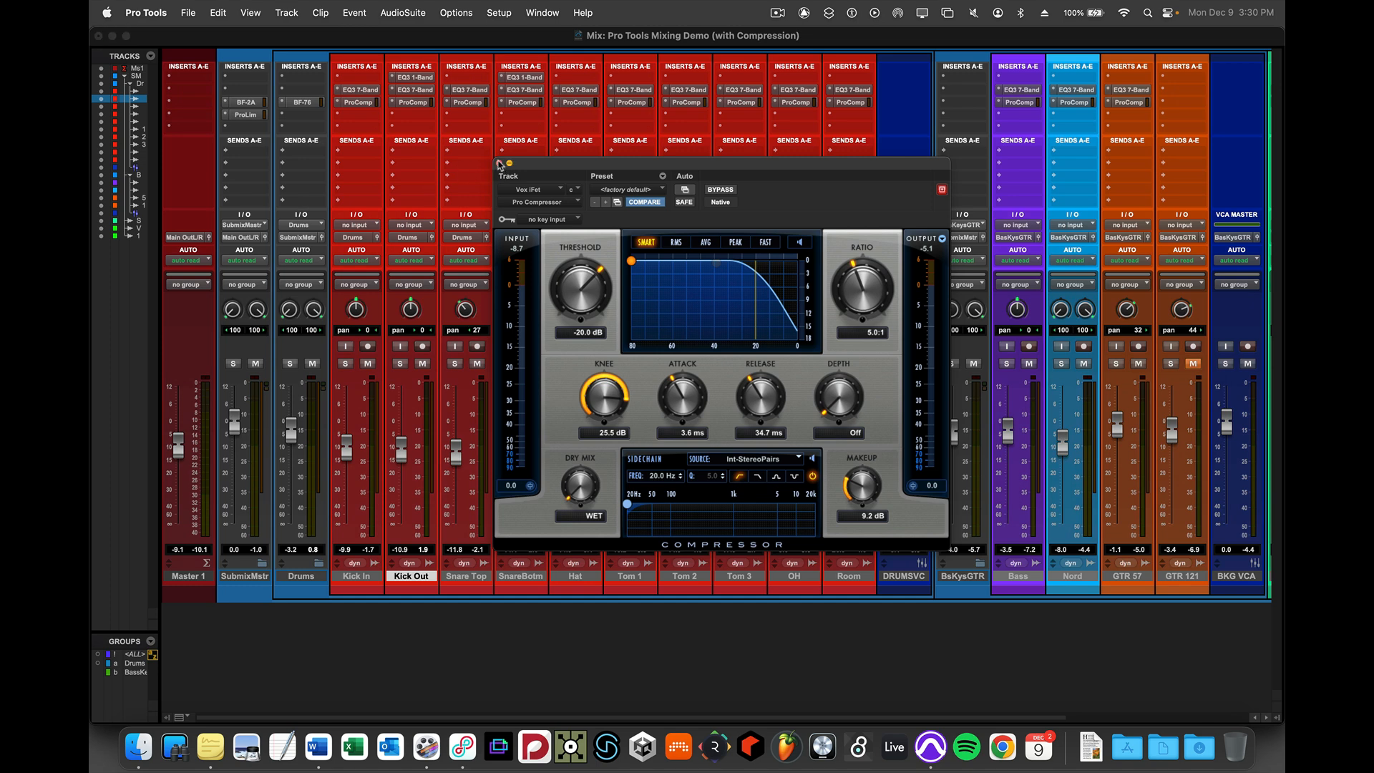
pyautogui.click(499, 164)
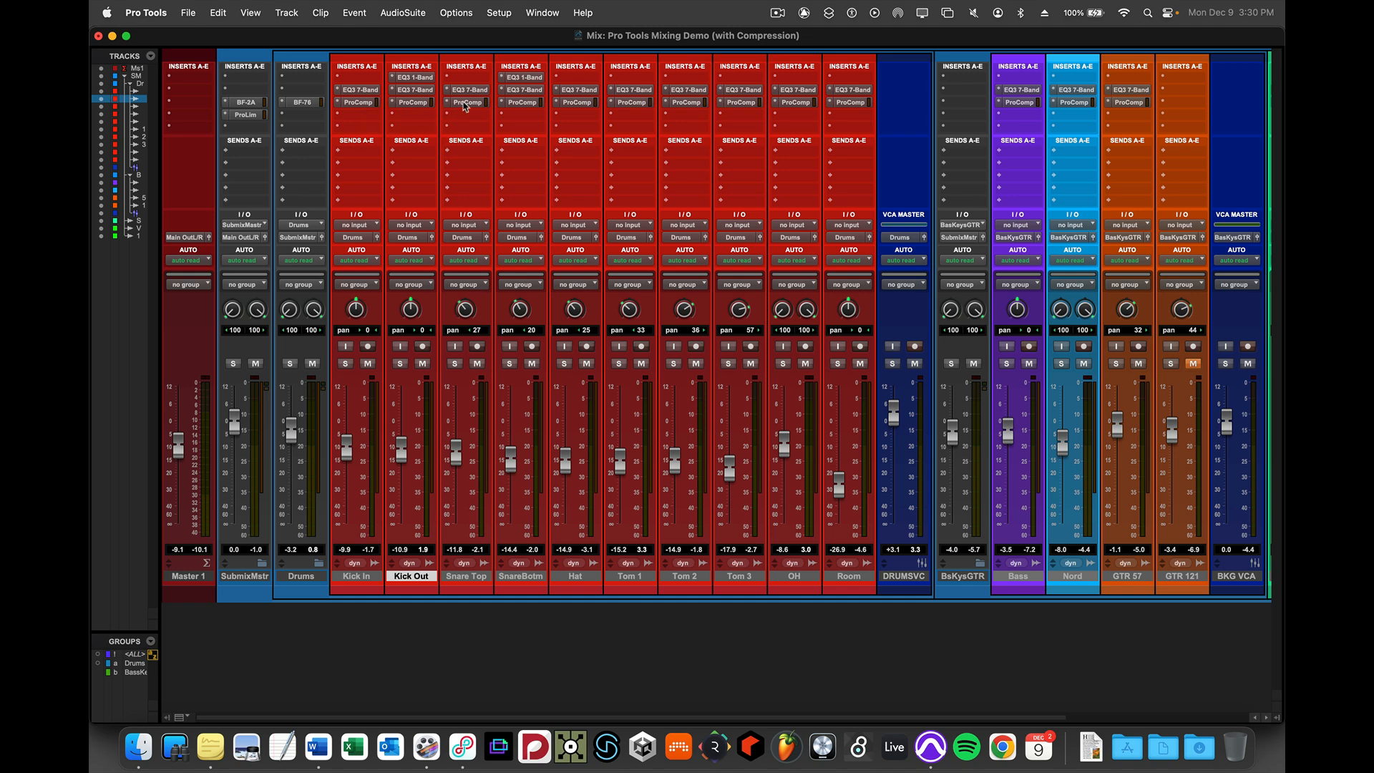
pyautogui.click(467, 103)
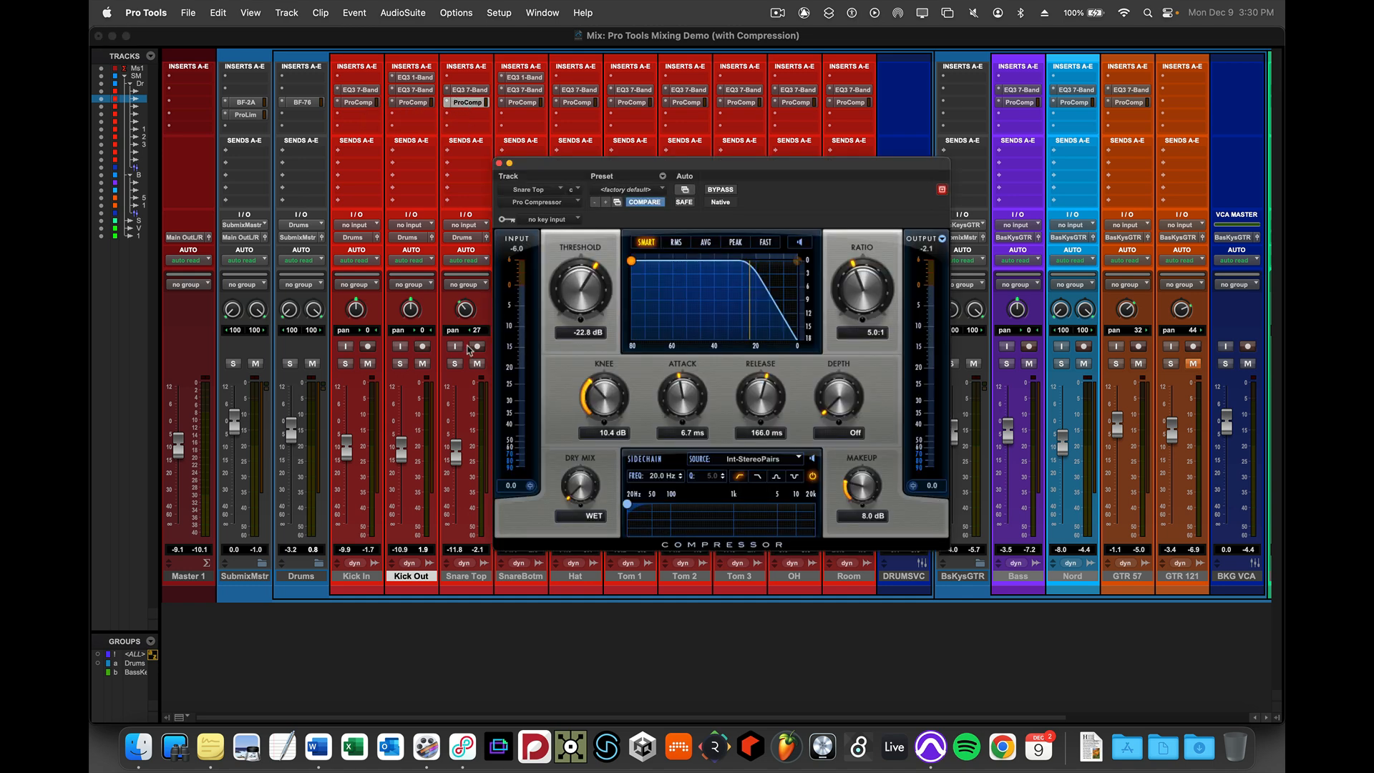
# - Solo Snare Top and try its Pro Compressor with a 109.6 us attack and a 15.5 ms release
pyautogui.click(455, 364)
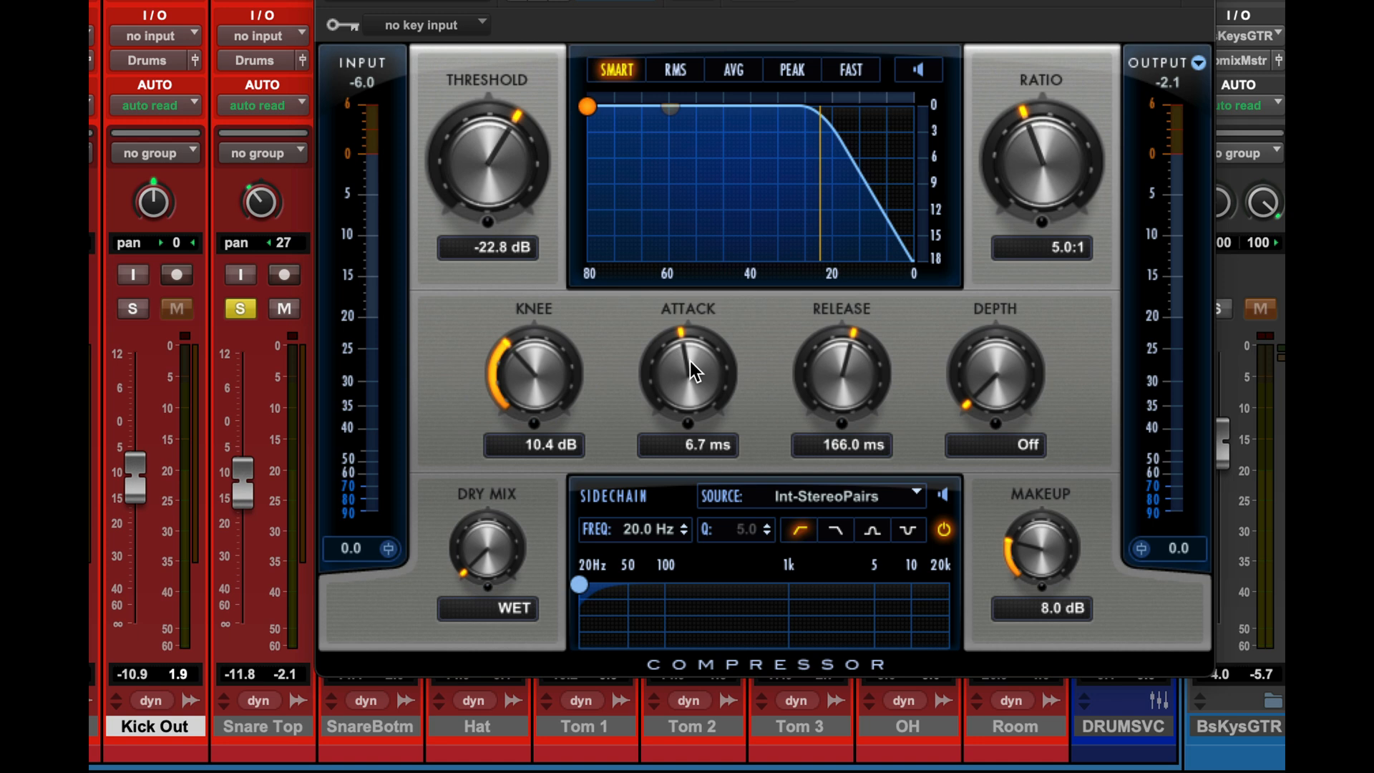
pyautogui.moveTo(685, 358); pyautogui.dragTo(663, 461)
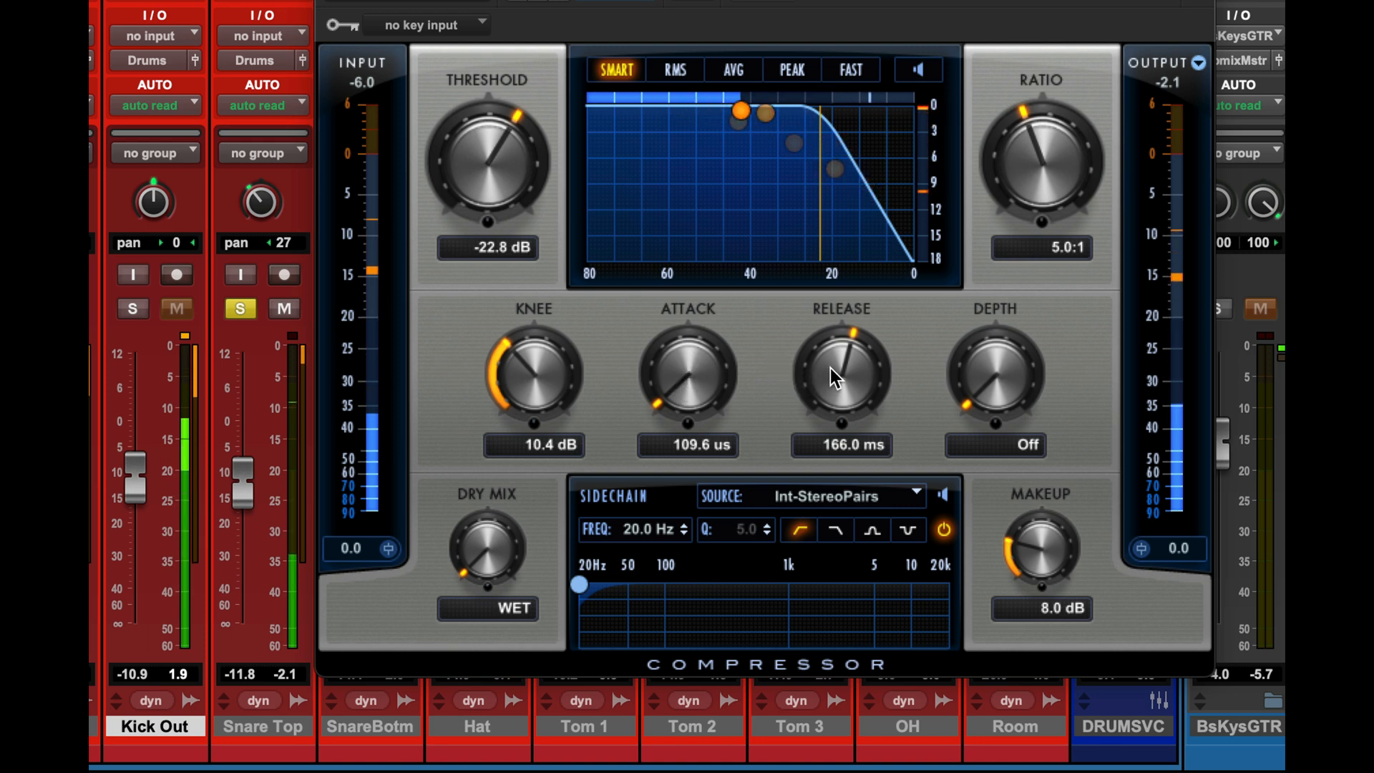
pyautogui.moveTo(830, 368); pyautogui.dragTo(817, 415)
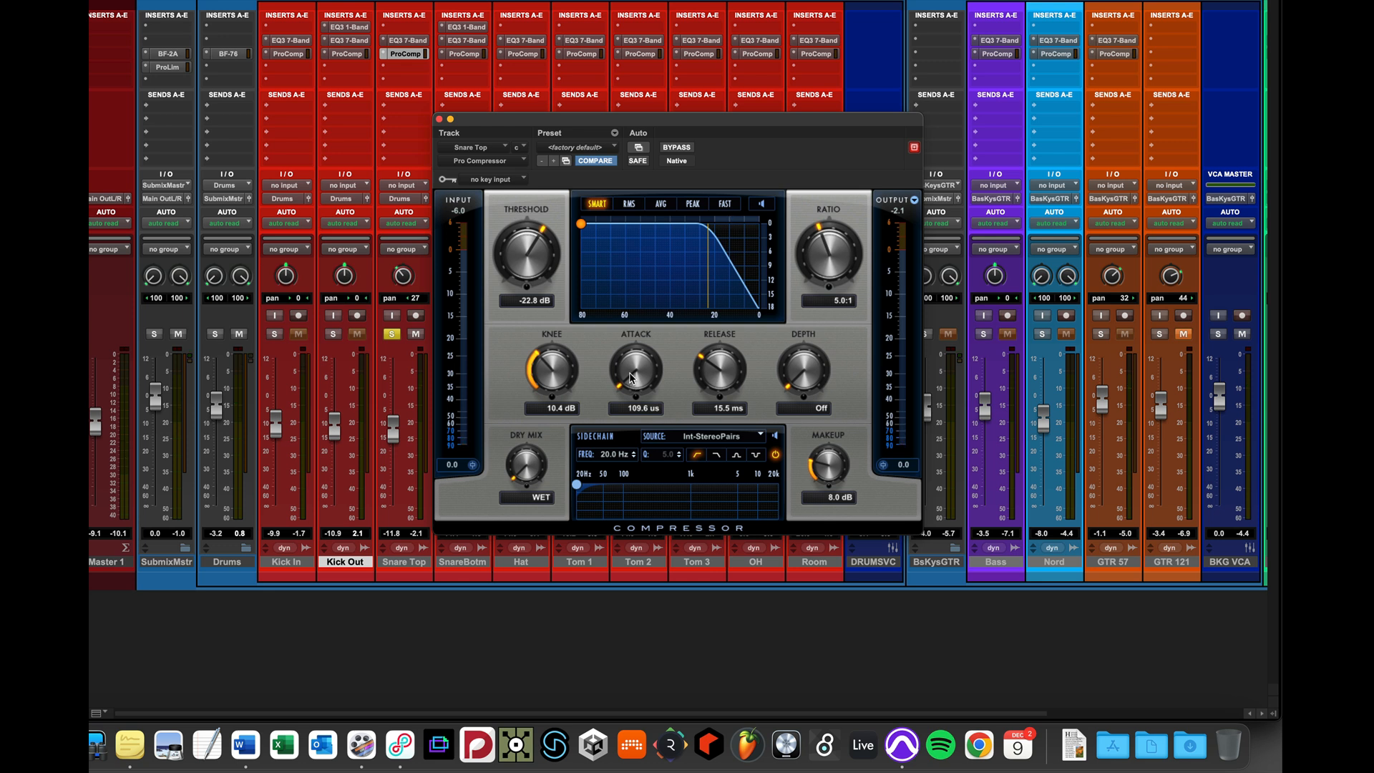
# - Play the soloed snare while setting its Pro Compressor's attack to 3.0 ms and release to 269.2 ms
pyautogui.moveTo(631, 378); pyautogui.dragTo(698, 328)
pyautogui.press('space')
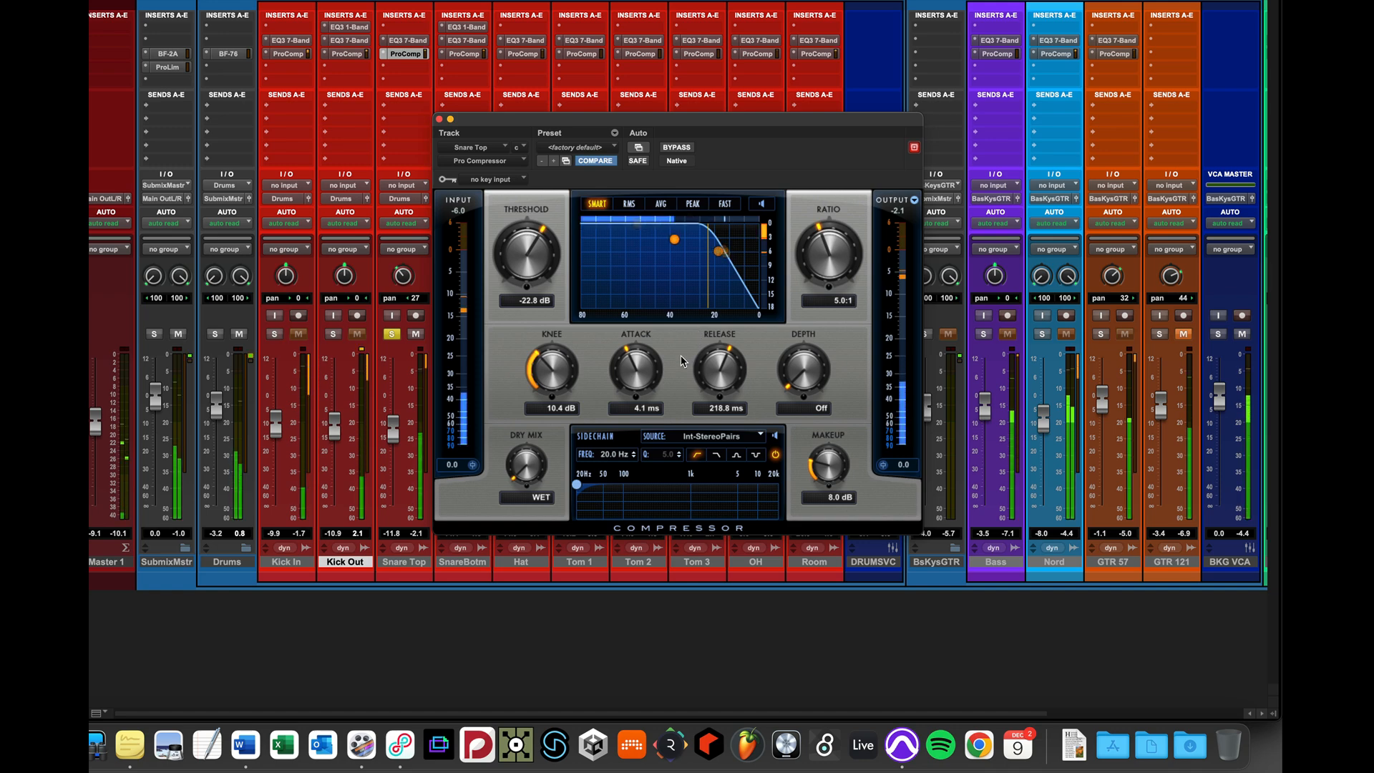
pyautogui.moveTo(627, 366); pyautogui.dragTo(628, 373)
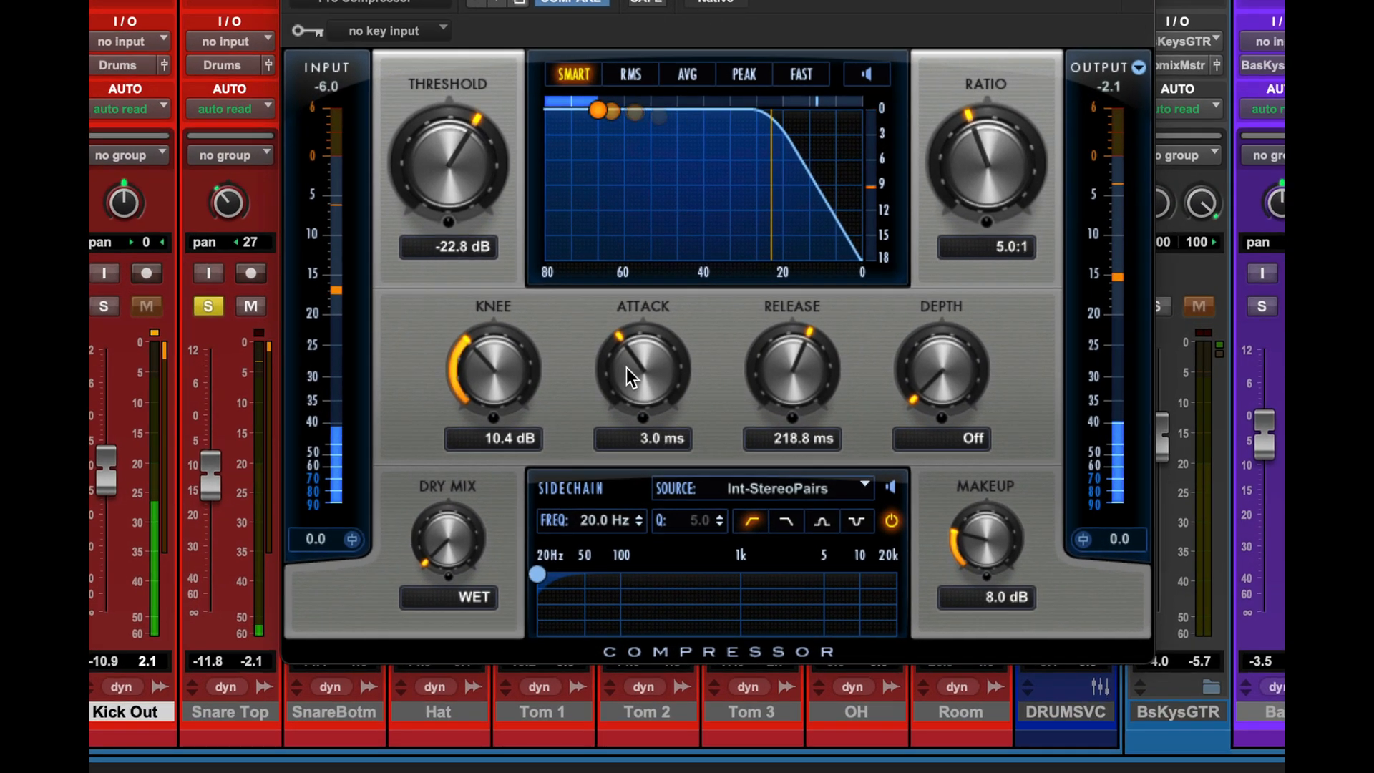
pyautogui.moveTo(783, 372); pyautogui.dragTo(780, 358)
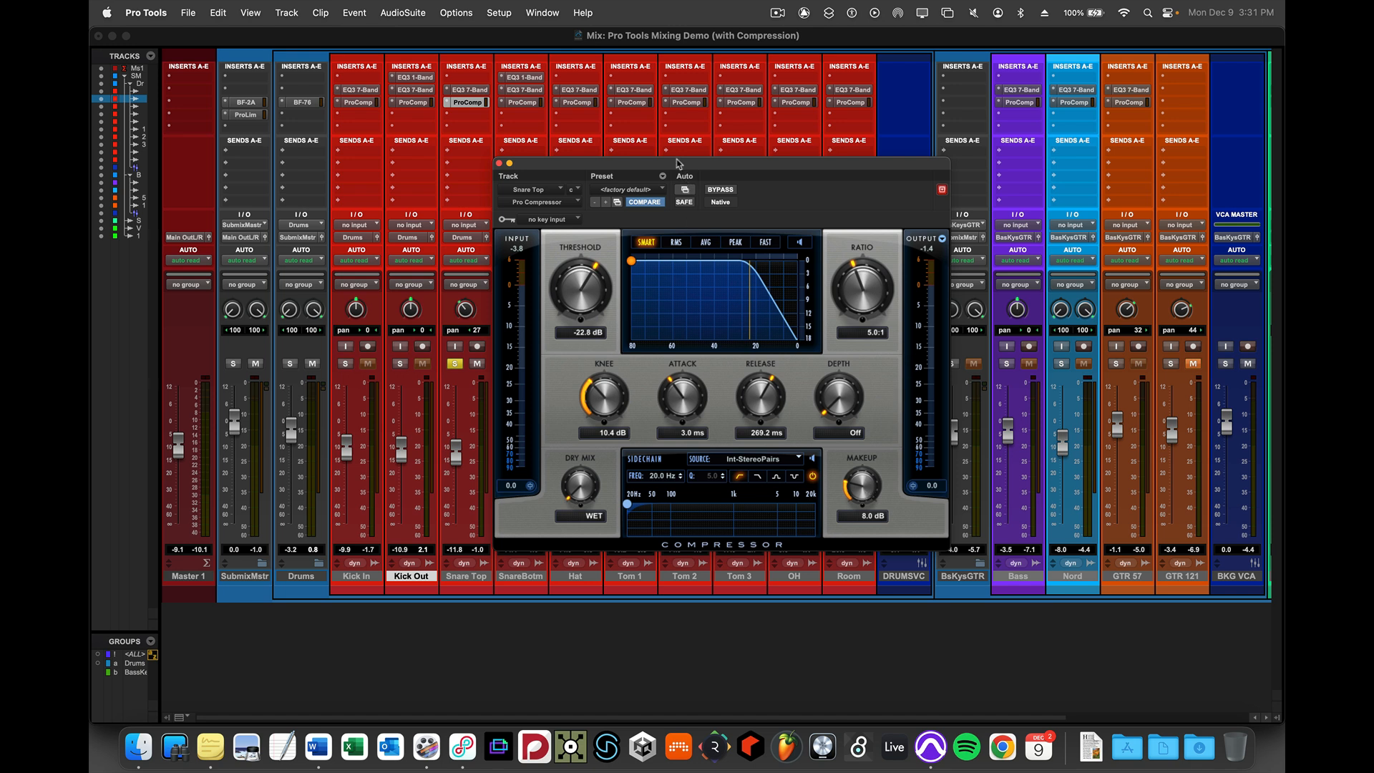
# - Insert the mono C1 comp dynamics plugin below the Pro Compressor on Snare Top, and close its window after viewing it
pyautogui.moveTo(664, 164); pyautogui.dragTo(692, 170)
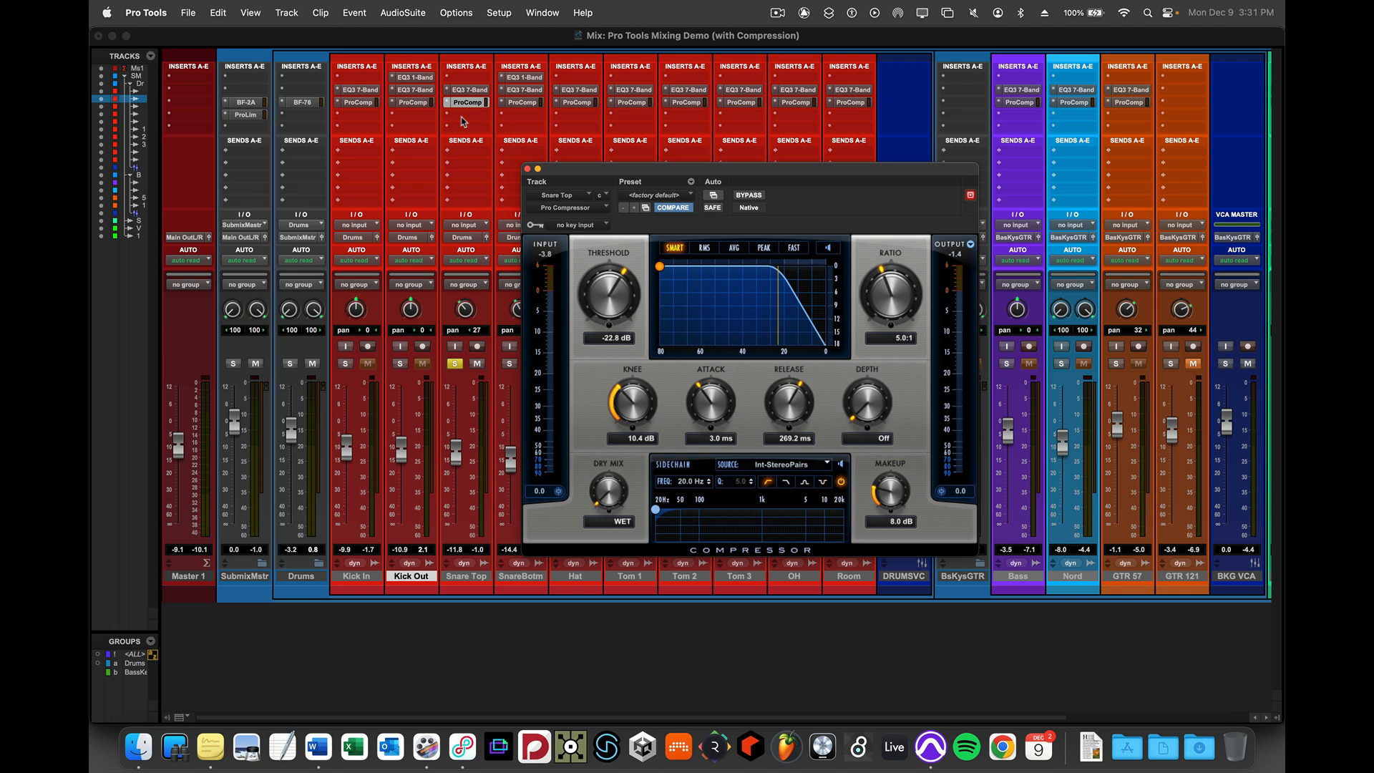
pyautogui.click(463, 122)
pyautogui.moveTo(466, 117)
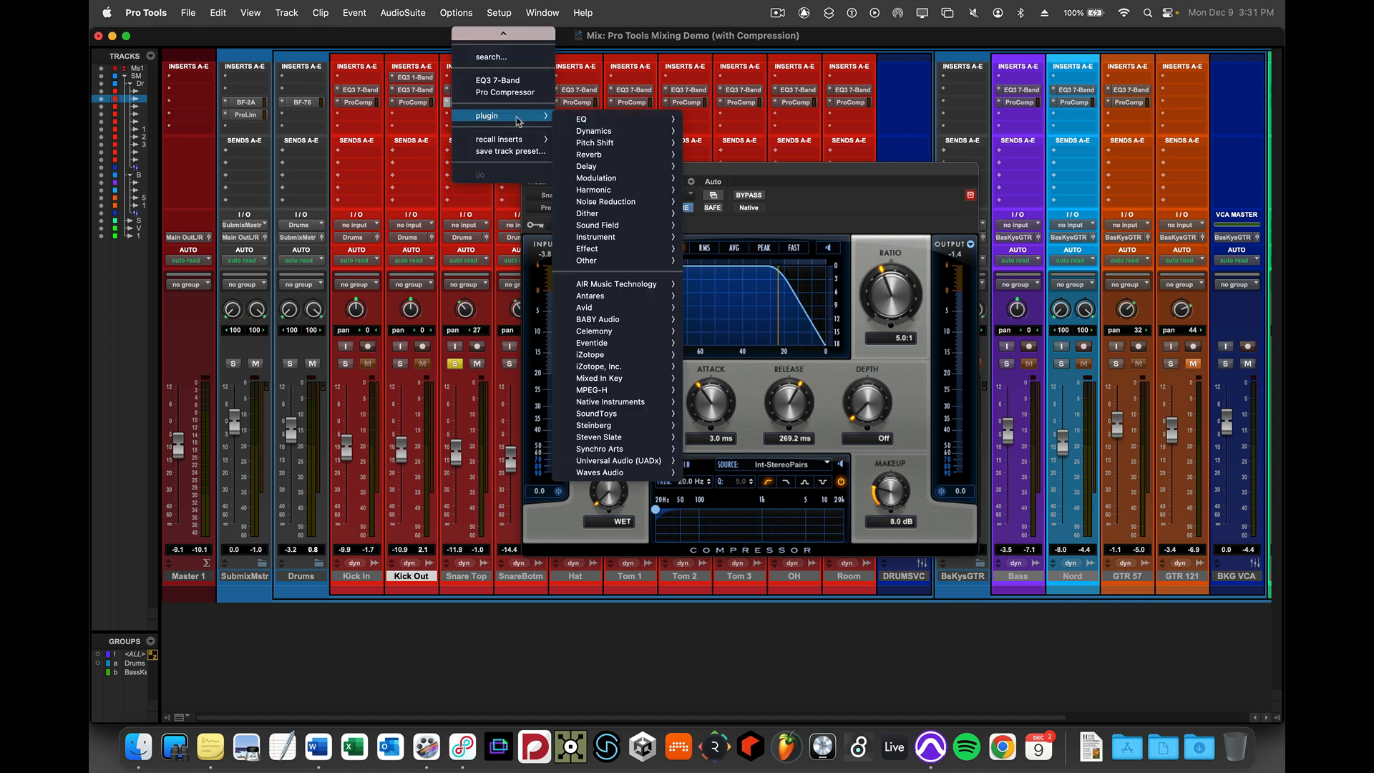
pyautogui.moveTo(616, 131)
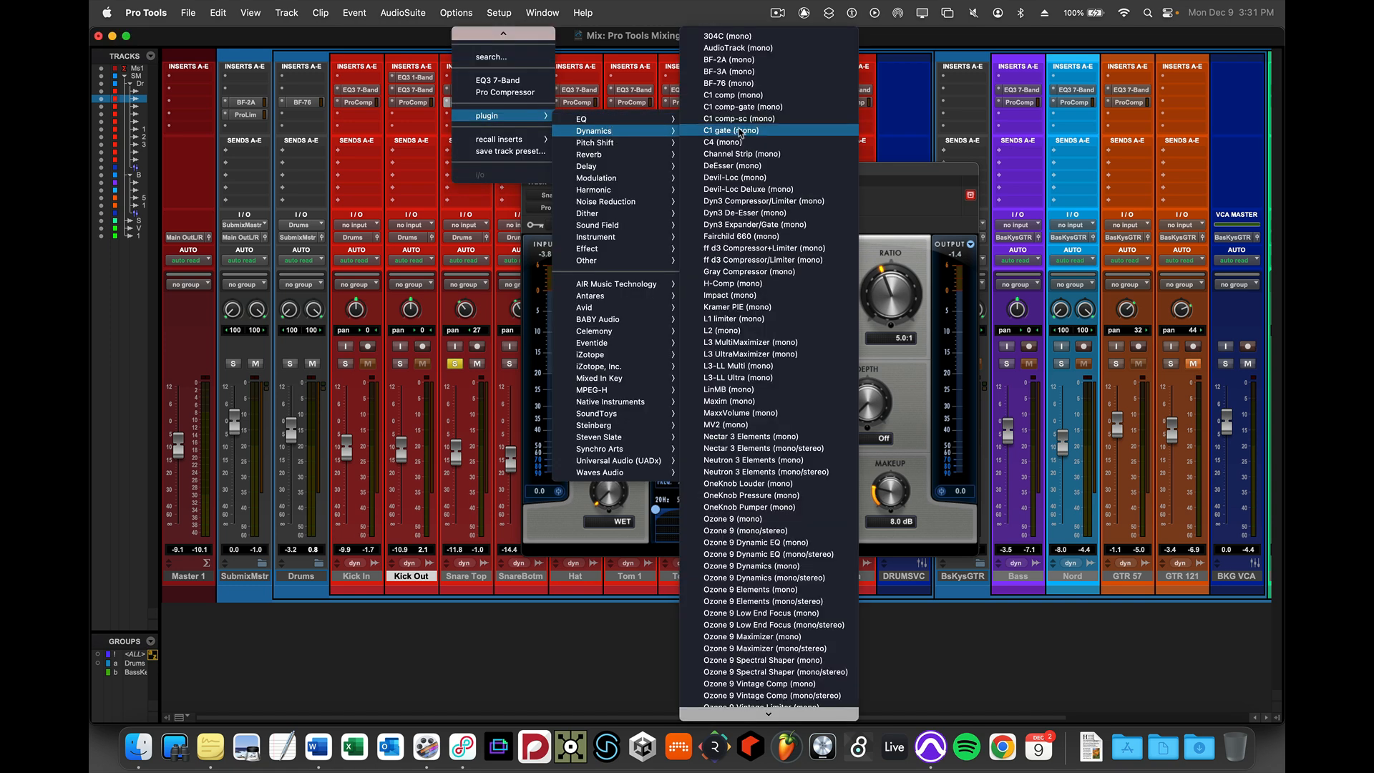
pyautogui.click(748, 97)
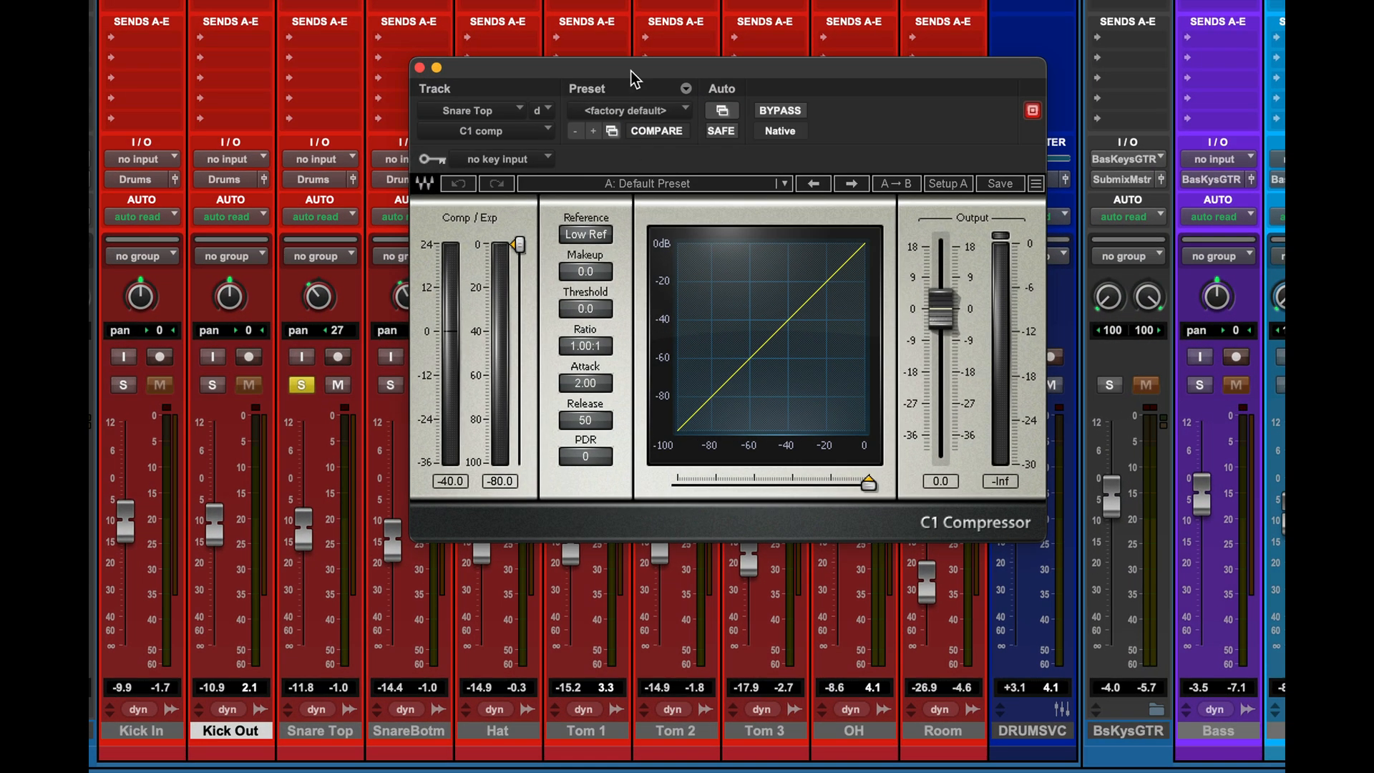
pyautogui.moveTo(631, 71); pyautogui.dragTo(571, 95)
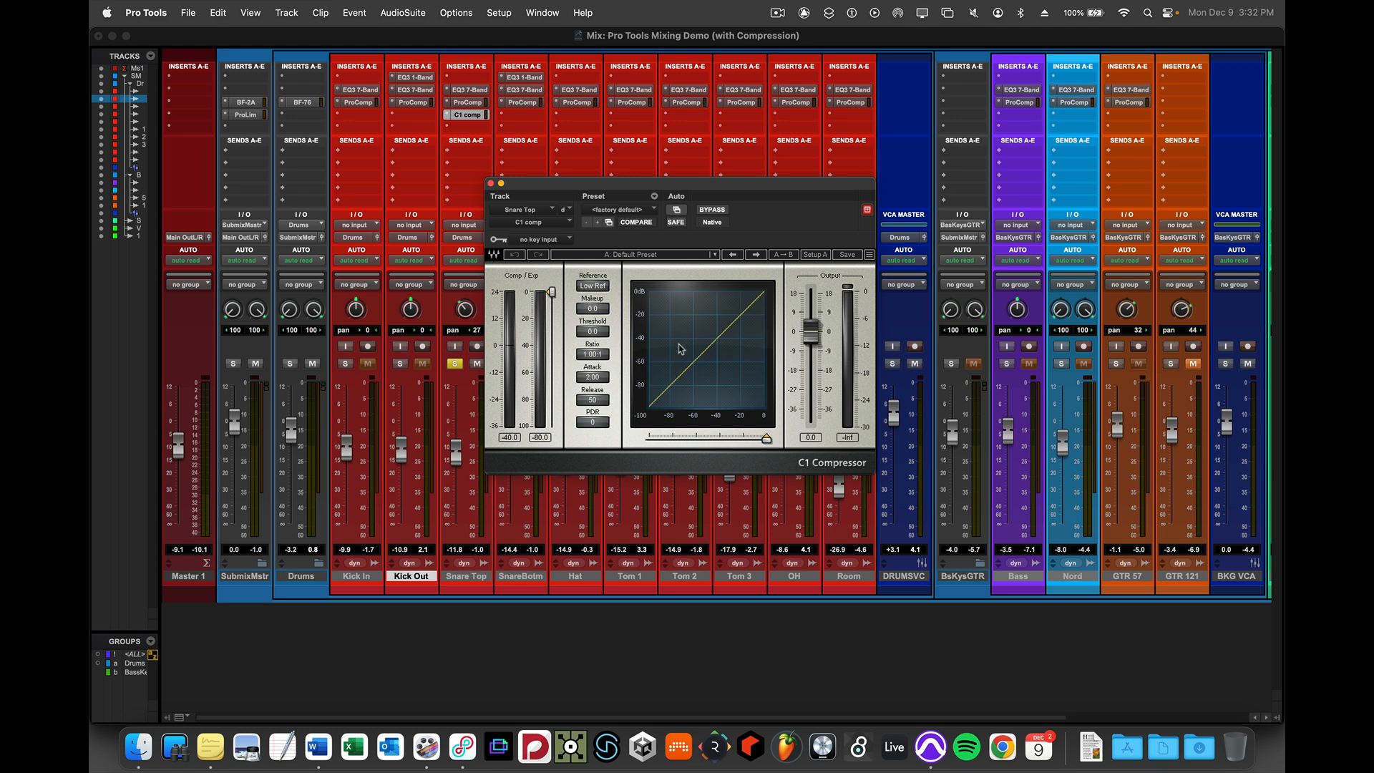
pyautogui.click(491, 184)
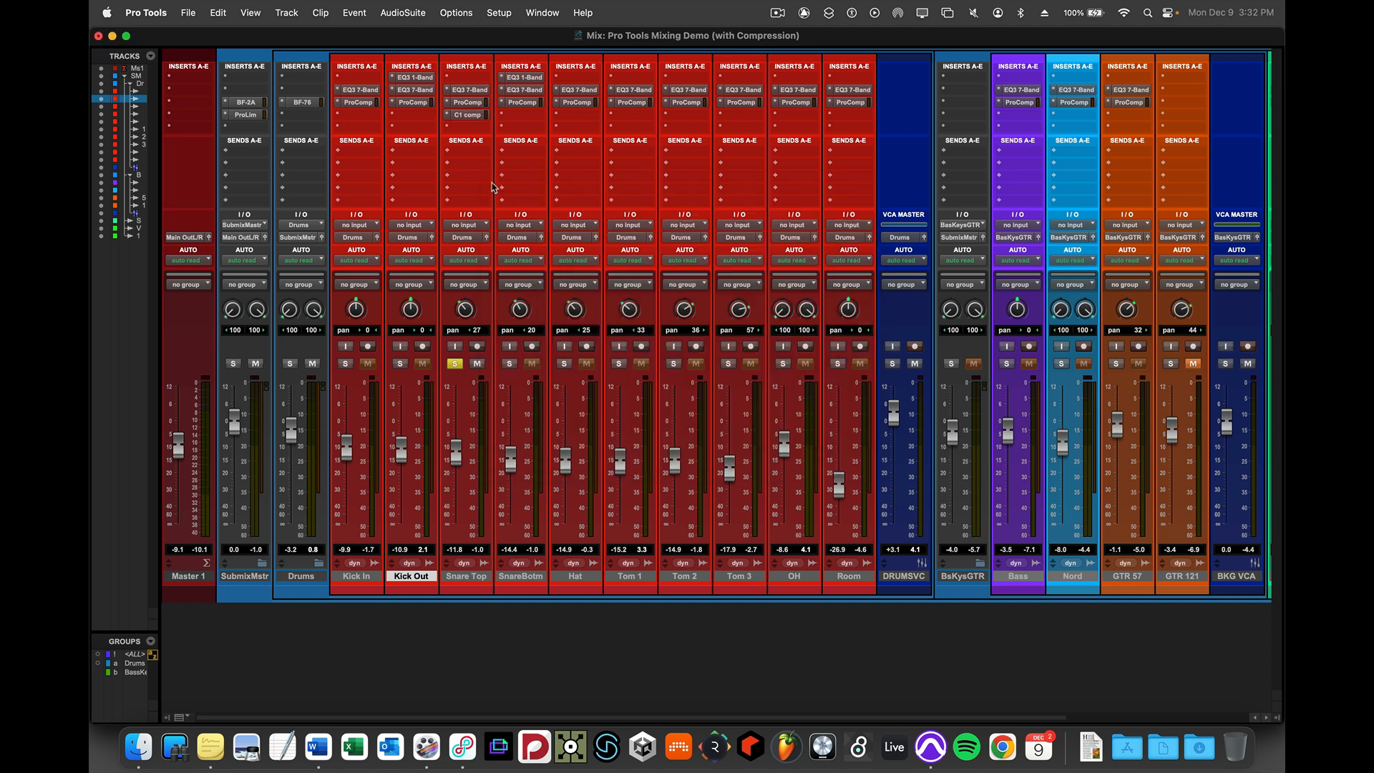
# - Remove the C1 comp plugin from Snare Top and unsolo the track
pyautogui.click(446, 116)
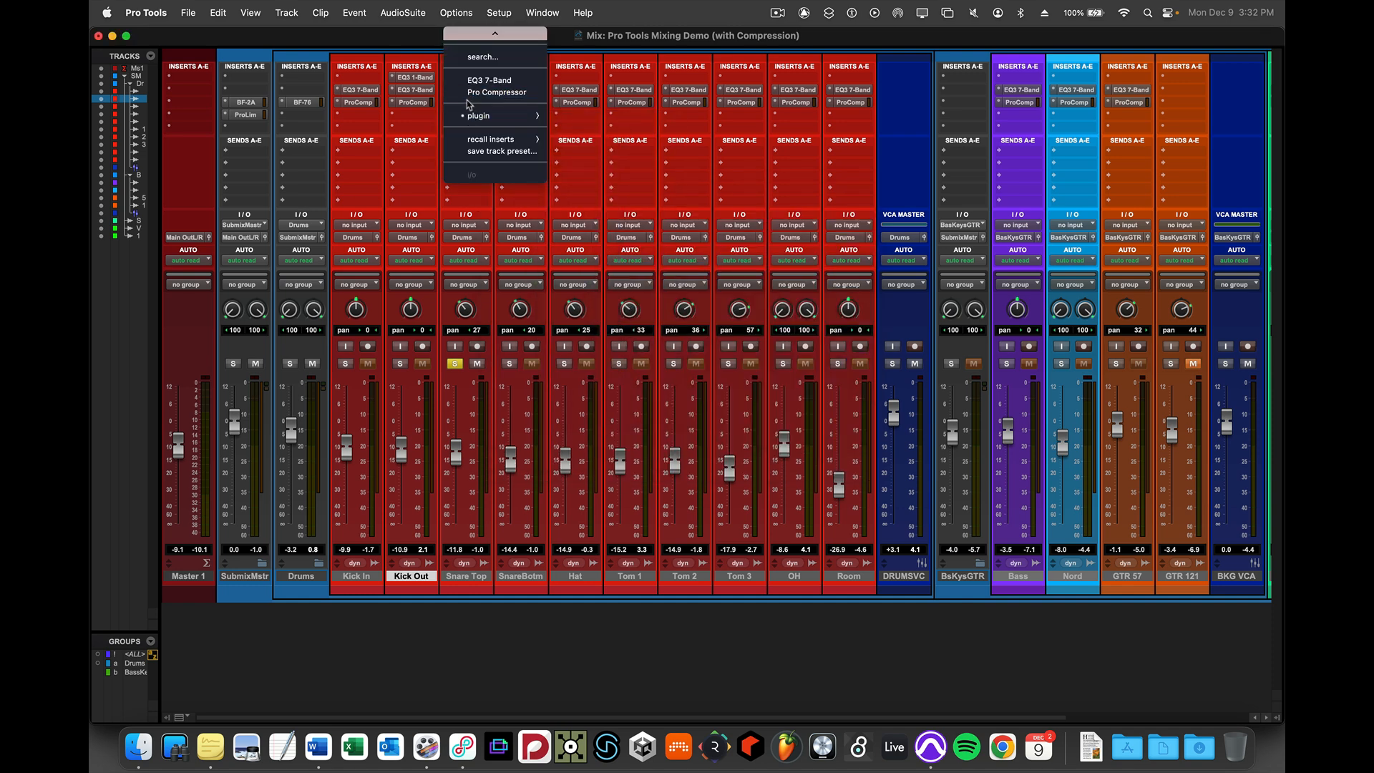
pyautogui.click(494, 37)
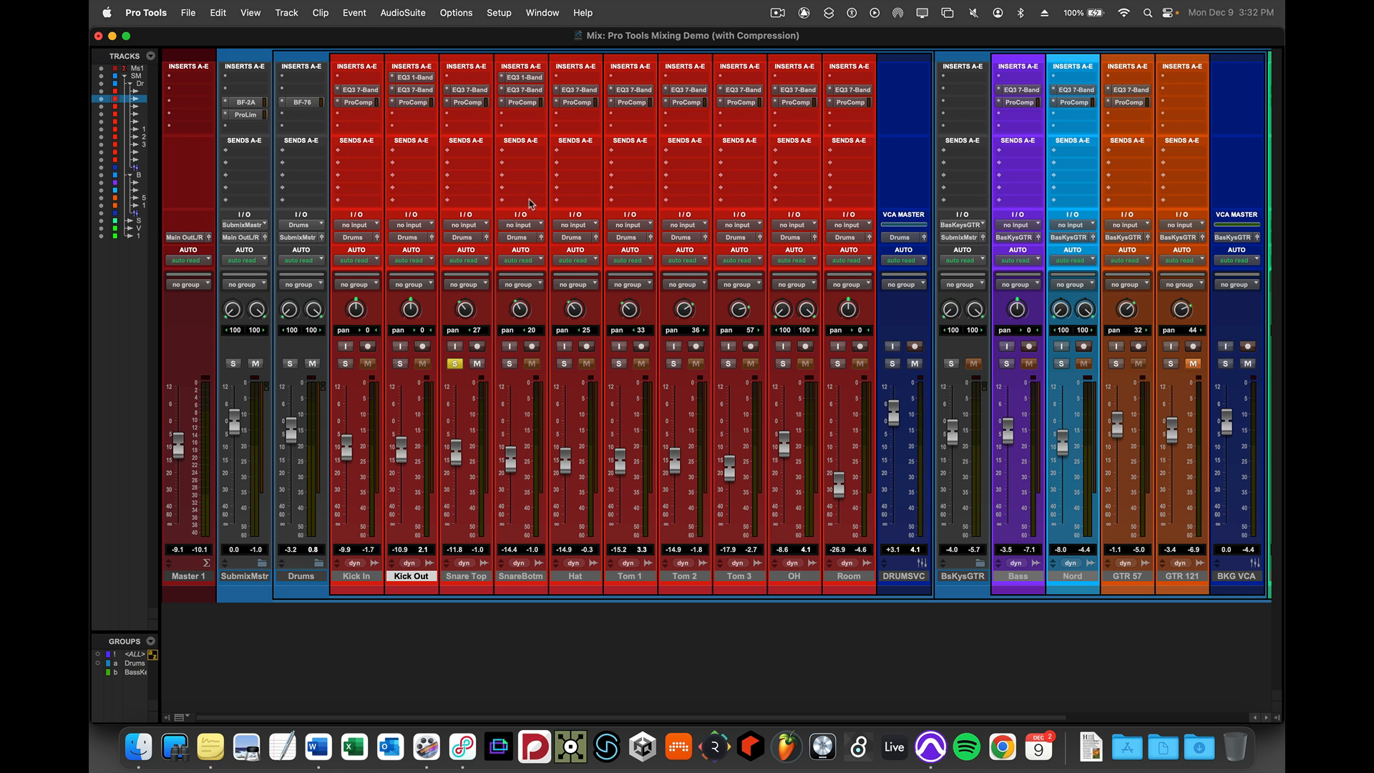
pyautogui.click(455, 364)
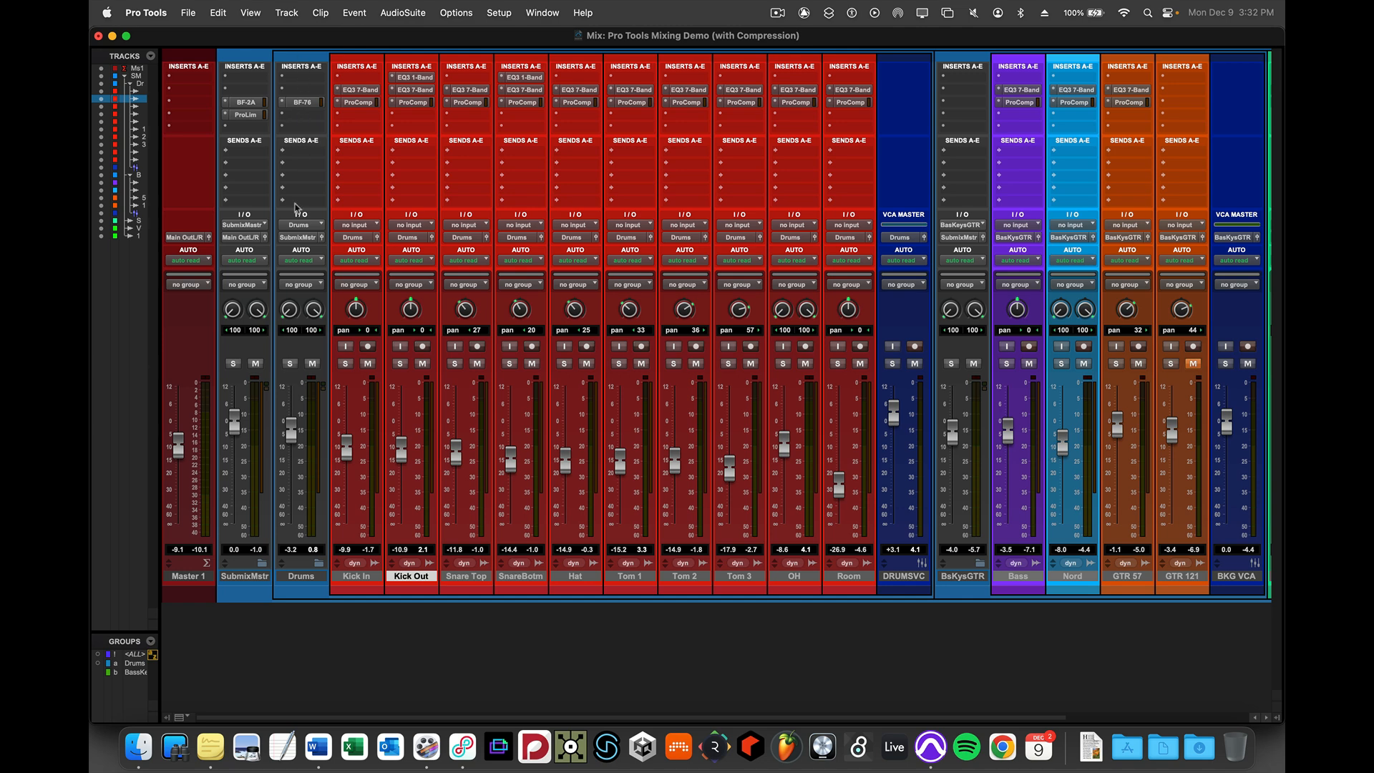
# - Insert the stereo C4 as a multichannel dynamics plugin below the BF-76 on the Drums track
pyautogui.click(301, 116)
pyautogui.moveTo(347, 115)
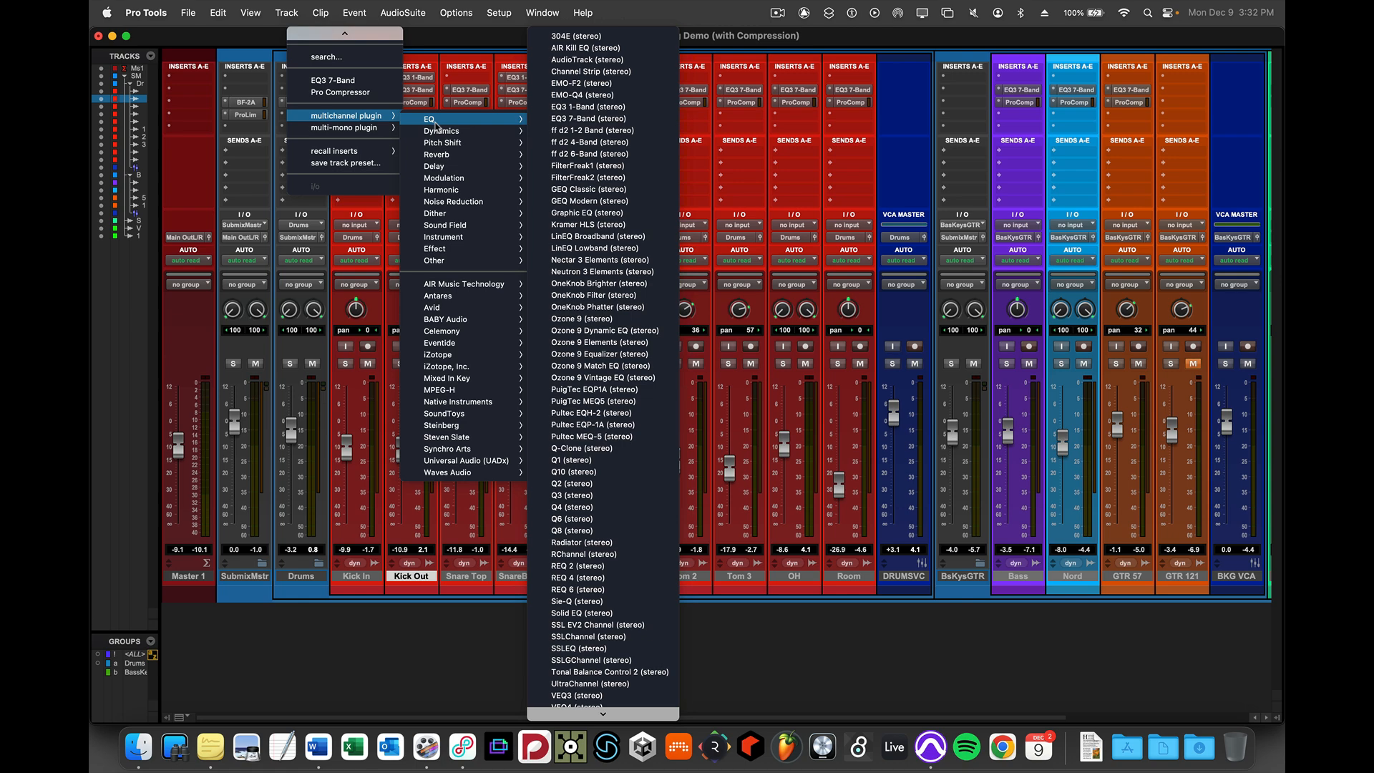
pyautogui.moveTo(445, 134)
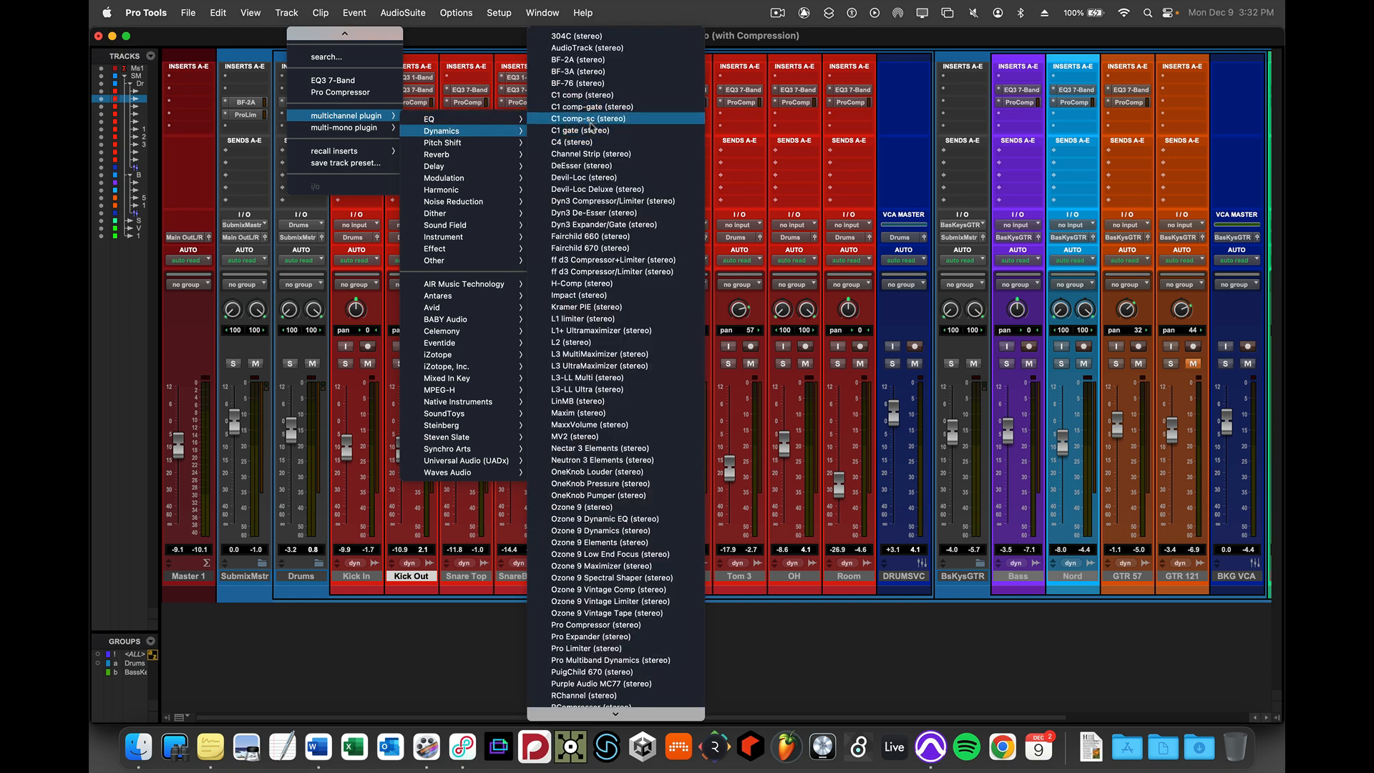
pyautogui.click(594, 141)
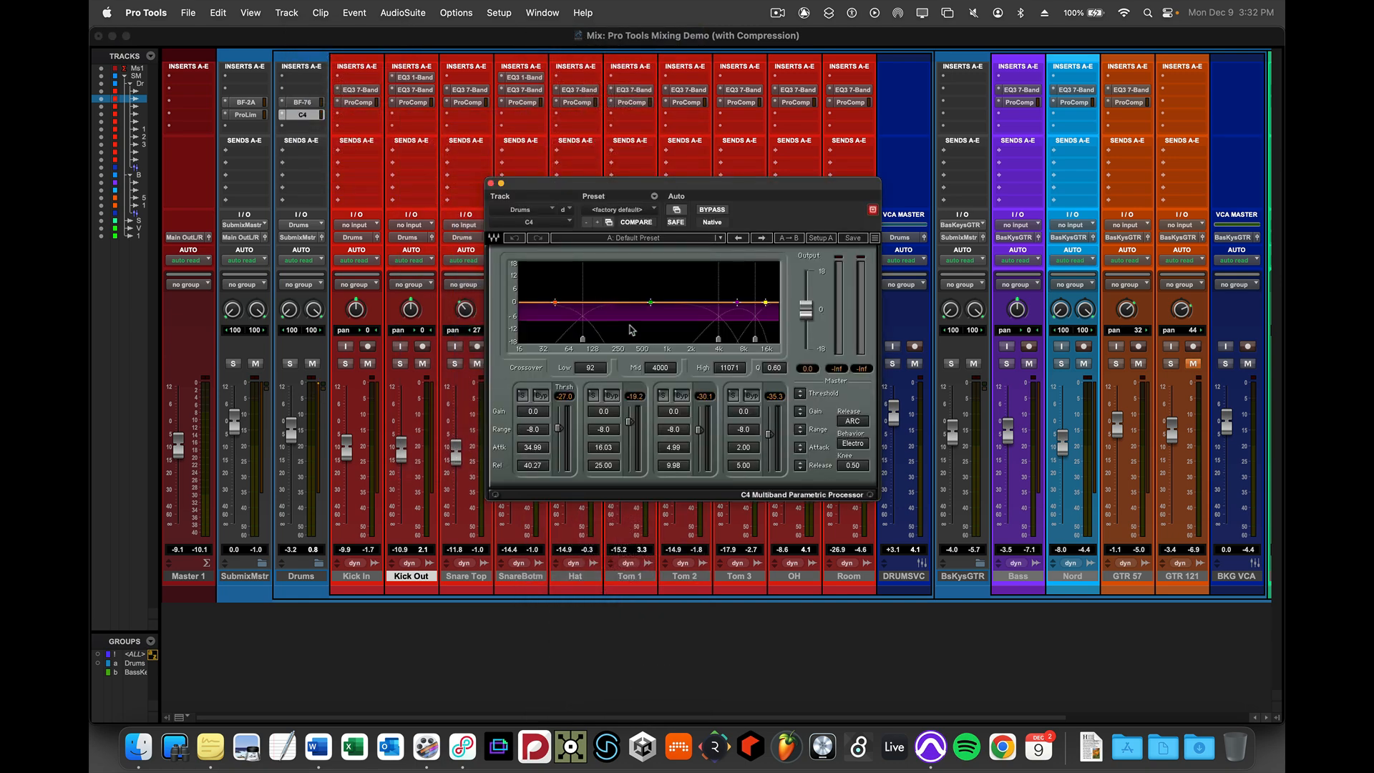